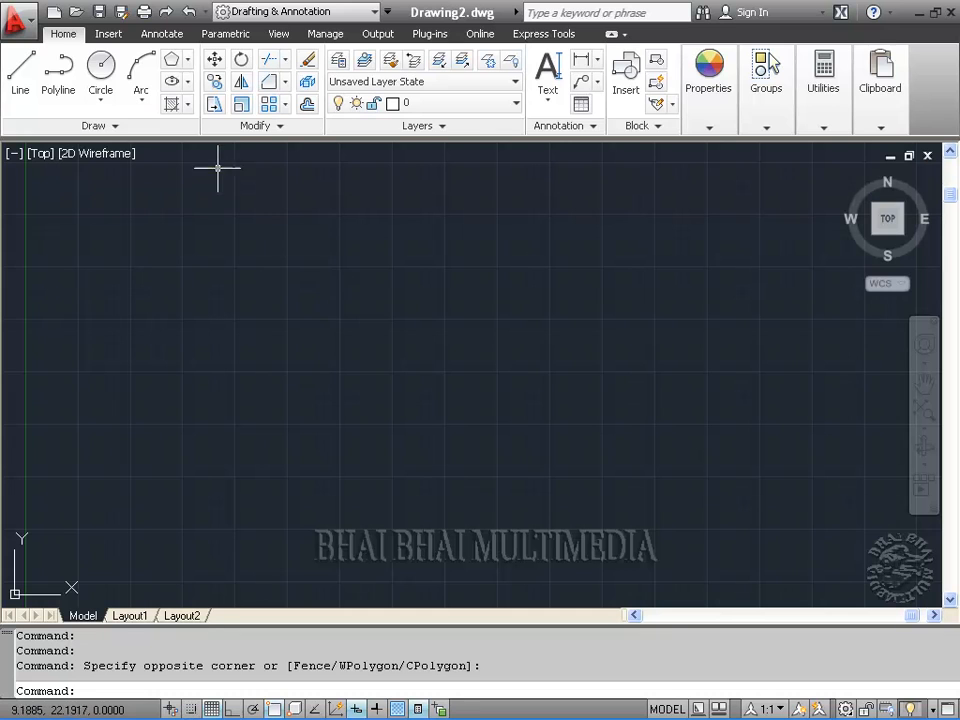
Open the 07_Basketball, 07_Basketball court and 07_MP3 player drawings together from the Lesson 08 folder
left_click(77, 13)
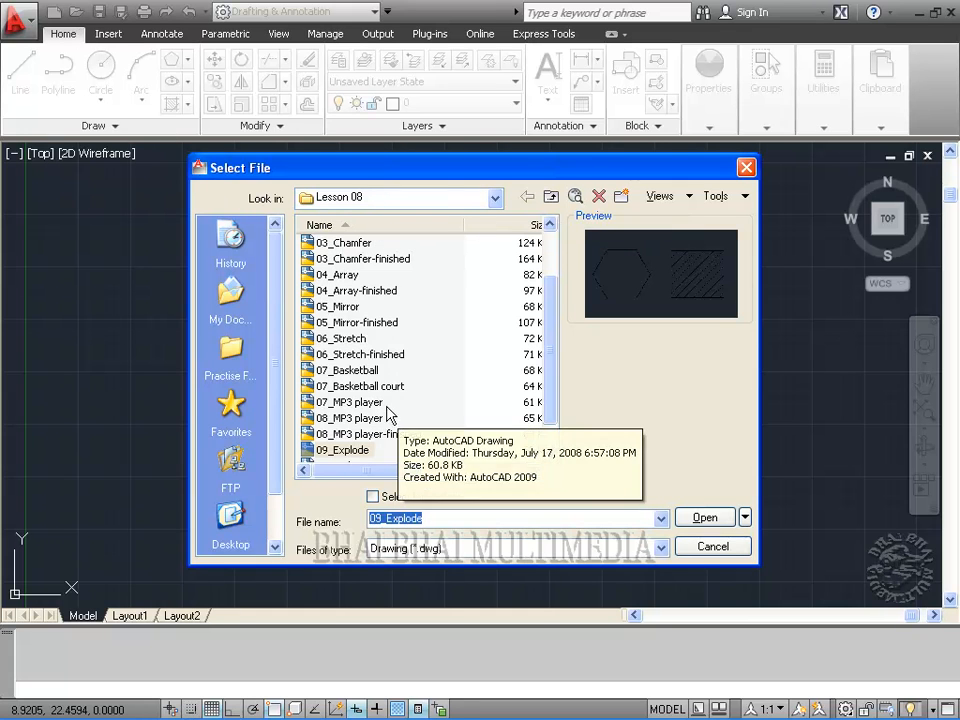
left_click(355, 370)
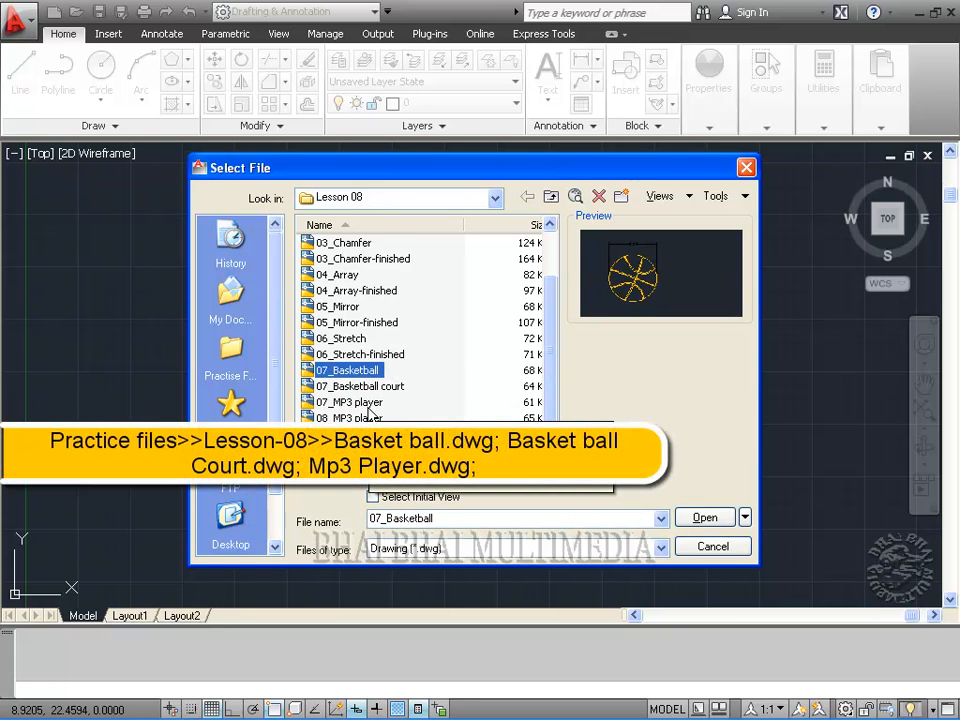
left_click(369, 407, "shift")
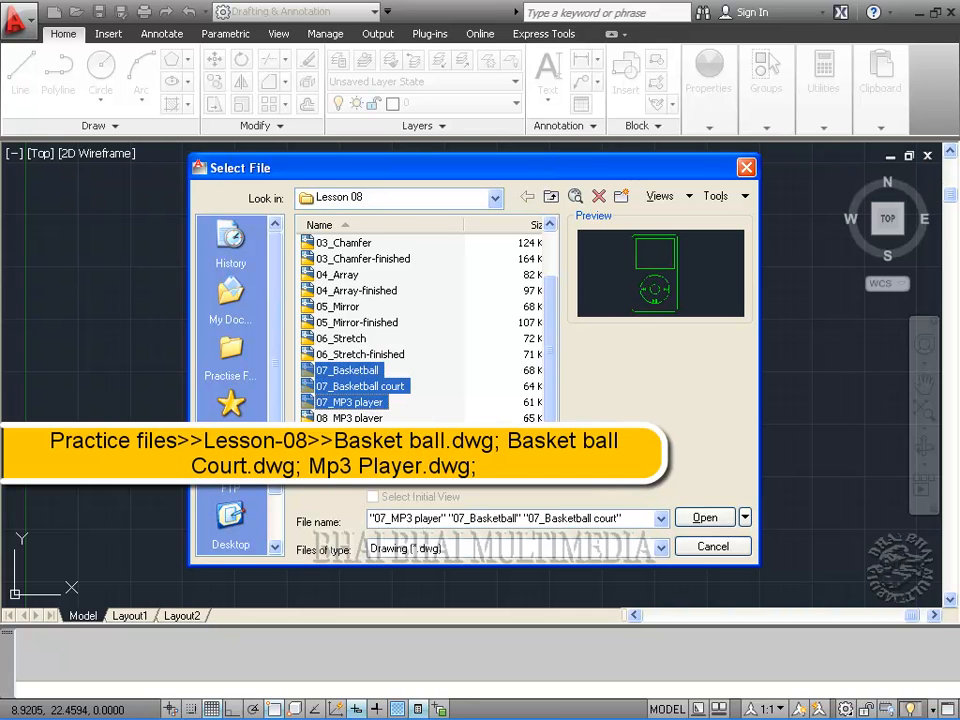
left_click(705, 517)
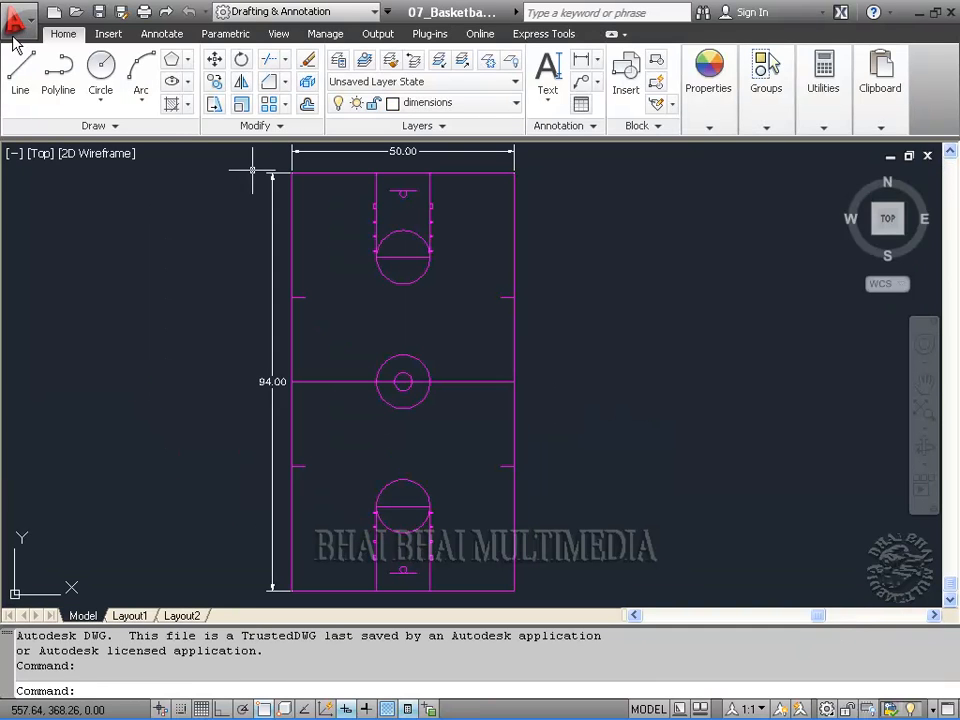
Switch to the open drawing 07_MP3 player.dwg
left_click(17, 24)
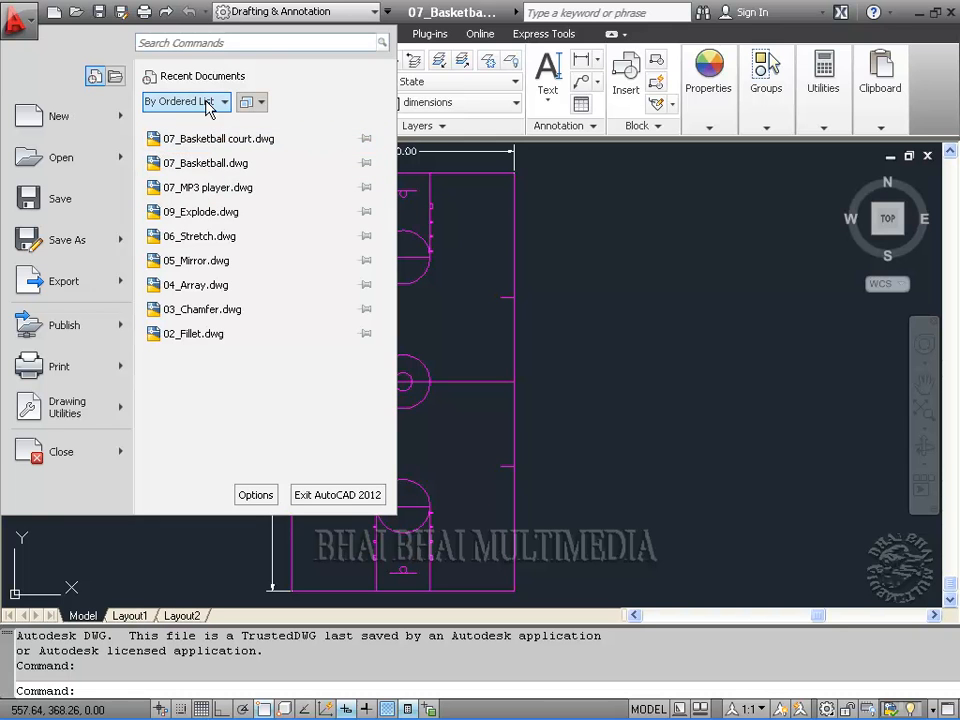
left_click(116, 77)
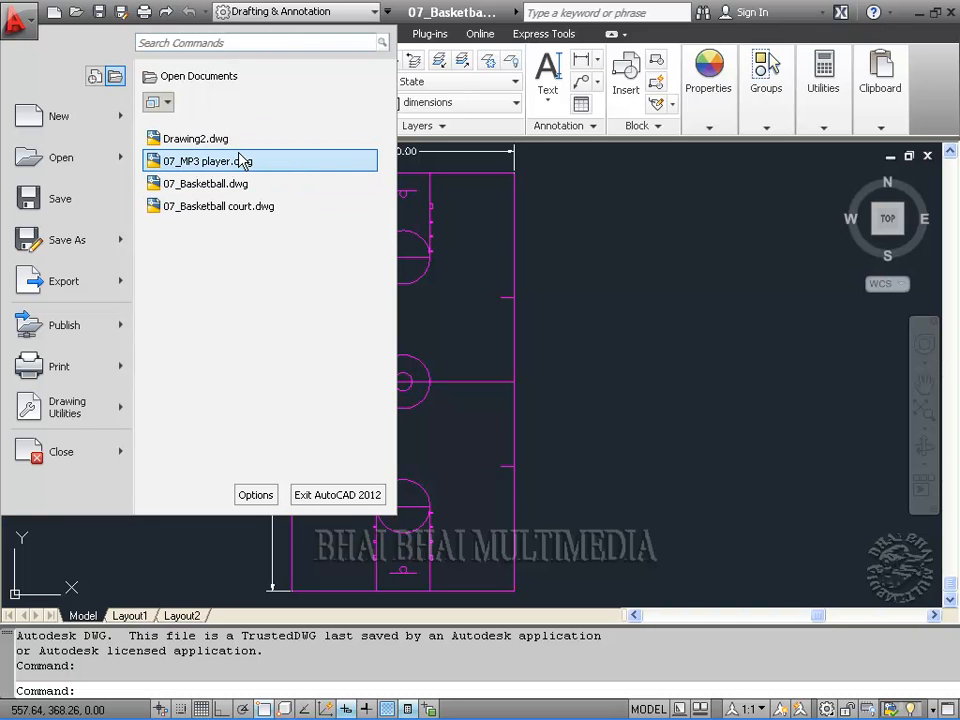
mouse_move(249, 166)
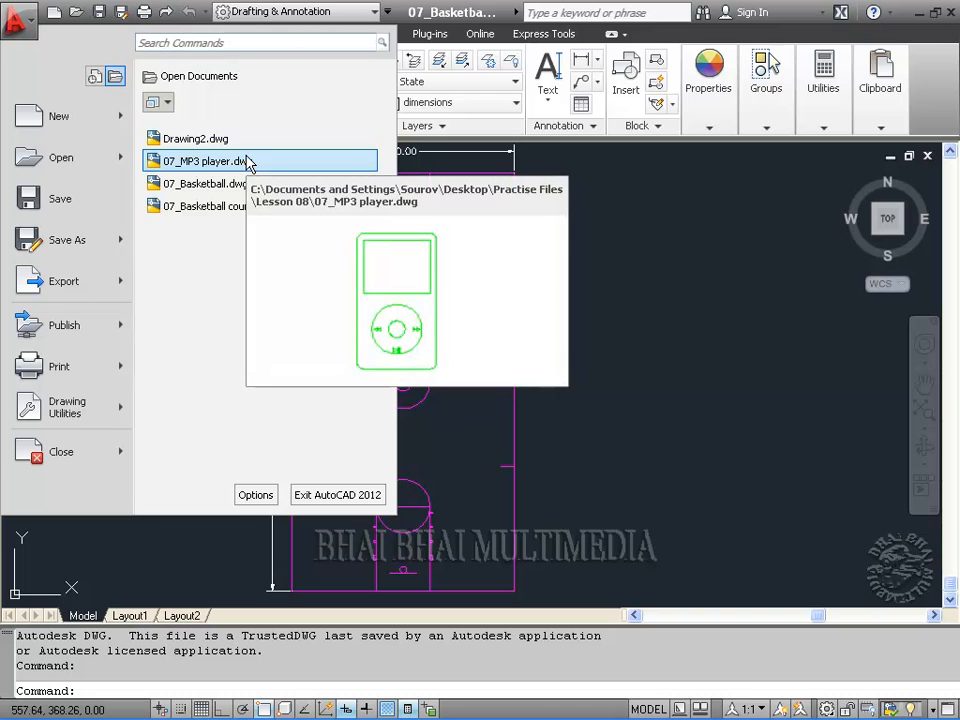
left_click(238, 162)
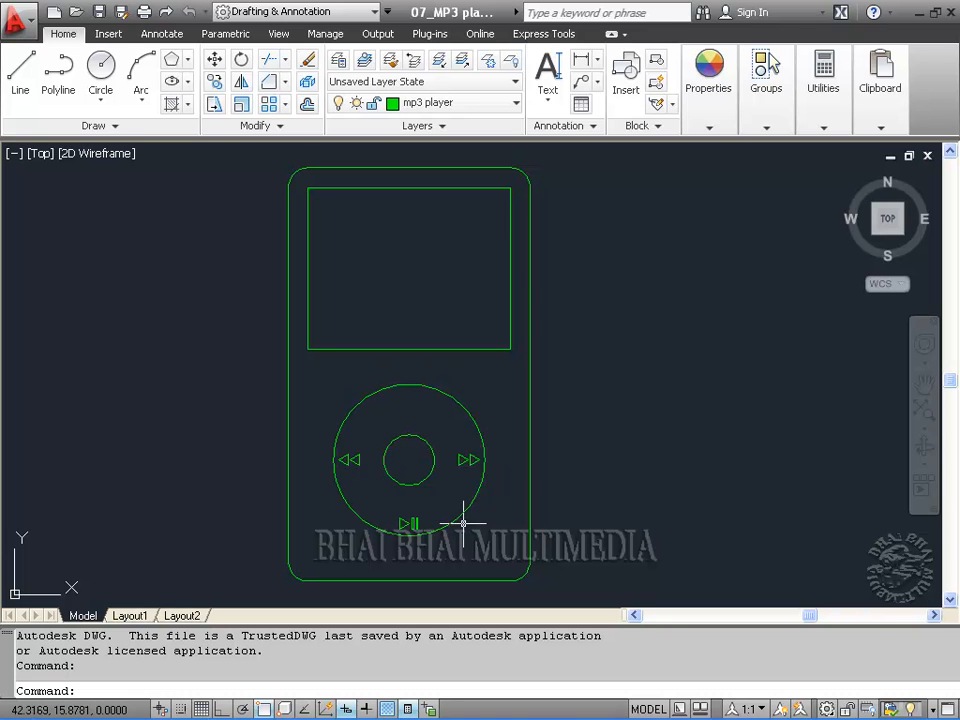
left_click(511, 476)
key("Escape")
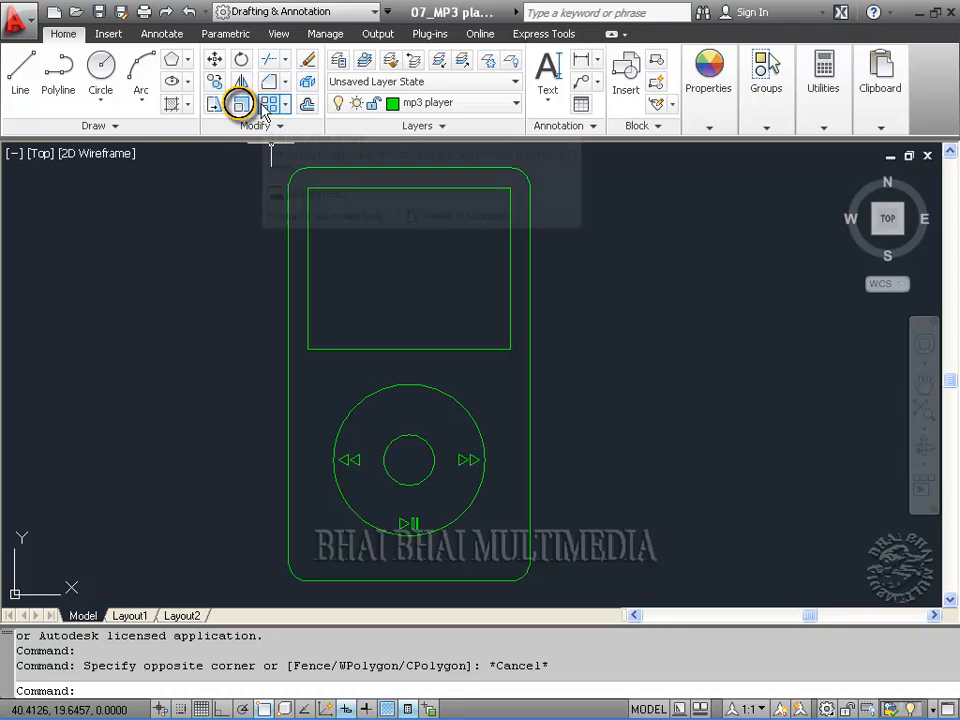
Scale the MP3 player's control wheel, including its button symbols, by a factor of .5 about the wheel's centre
left_click(241, 106)
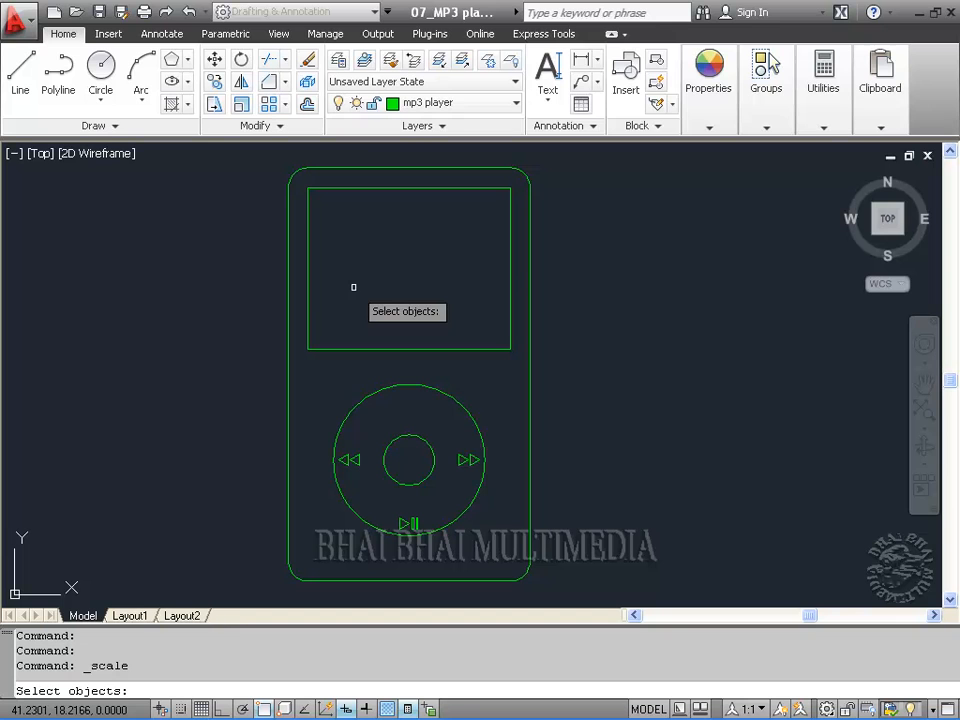
left_click(314, 372)
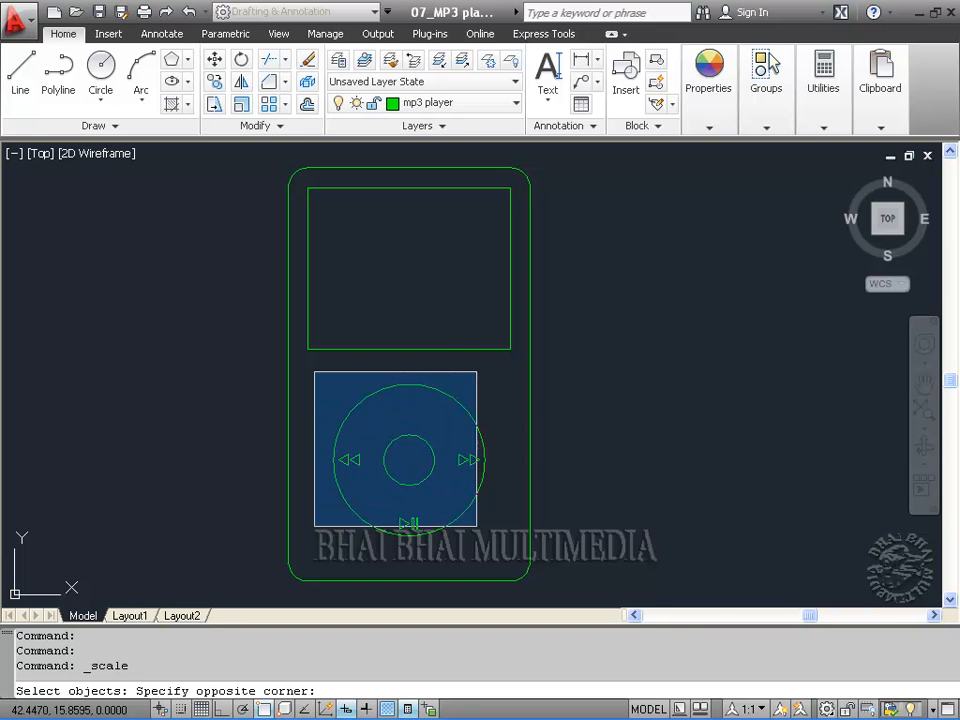
left_click(495, 547)
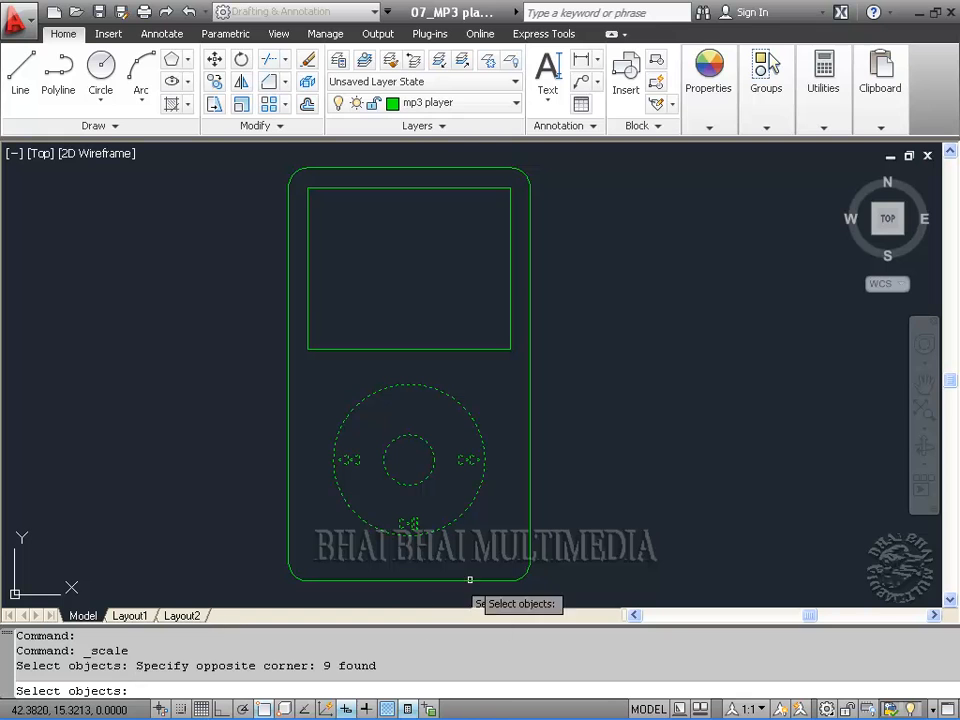
key("Return")
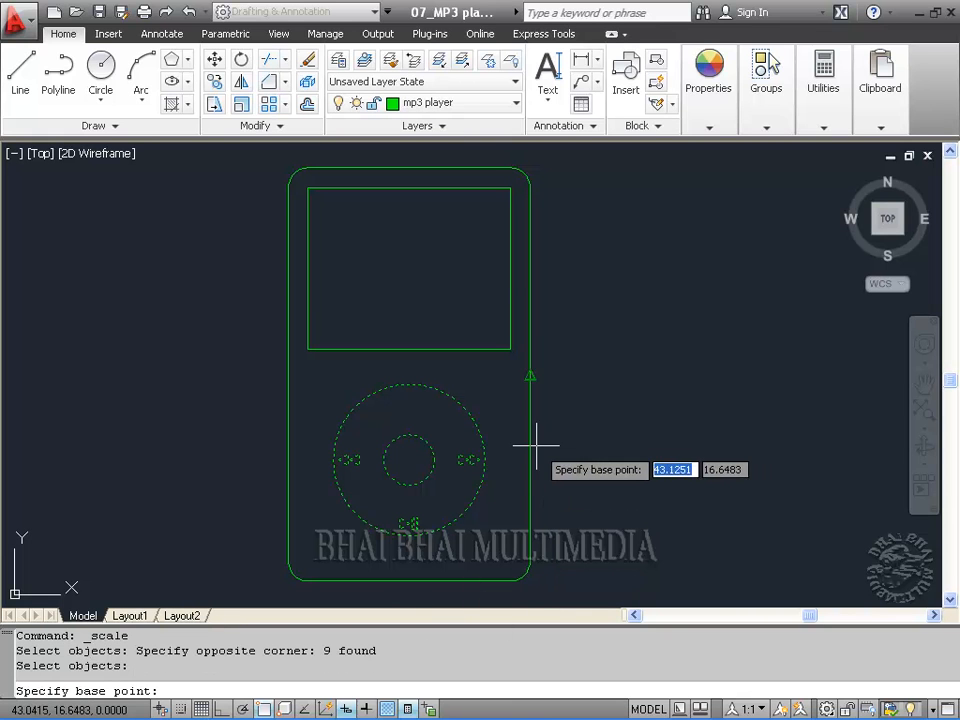
left_click(409, 460)
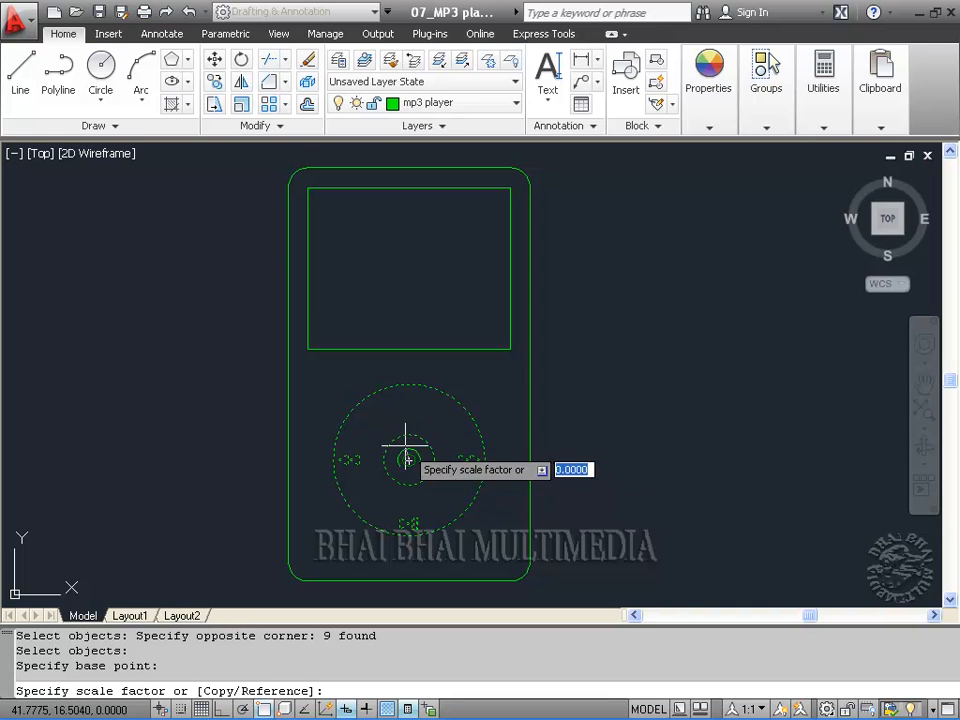
type(".5")
key("Return")
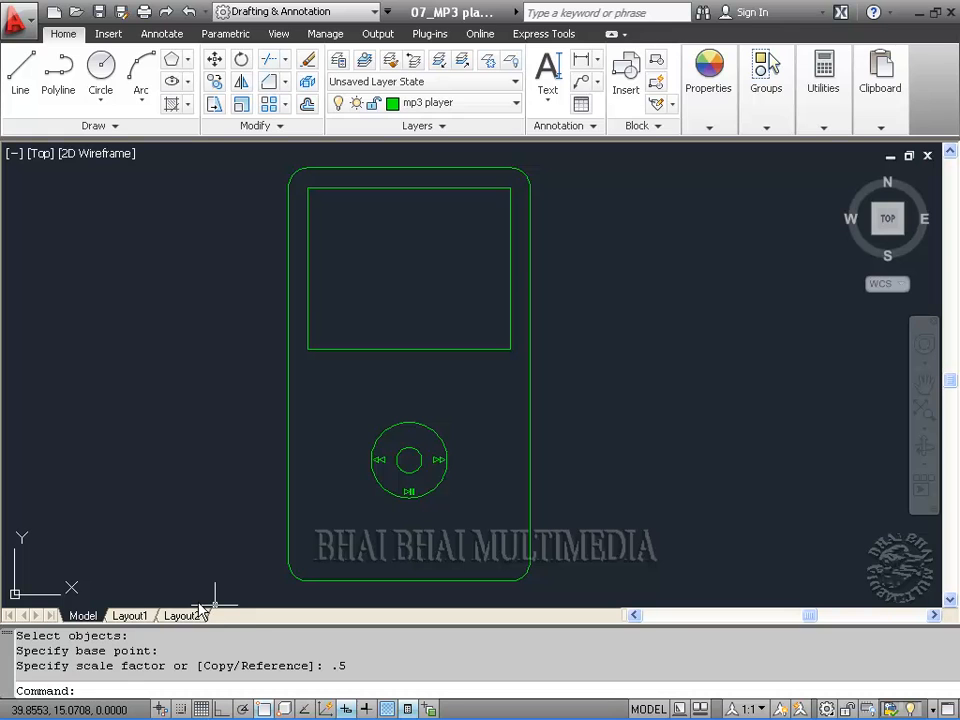
Scale the reduced control wheel and its button symbols by a factor of 1.5 about the wheel's centre
type("SCALE")
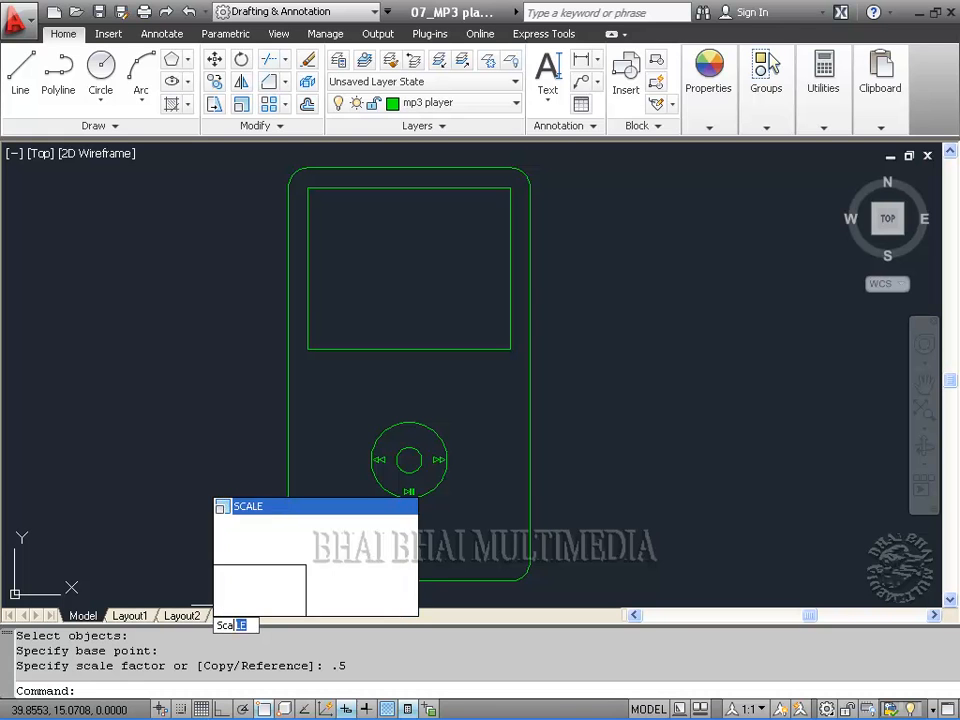
key("Return")
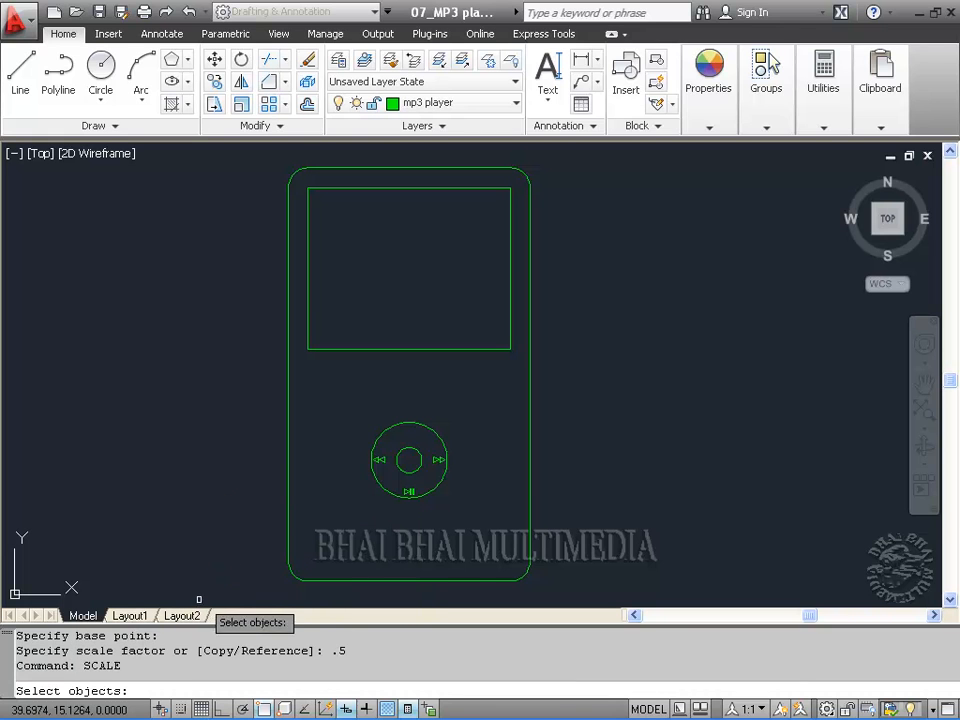
left_click(332, 407)
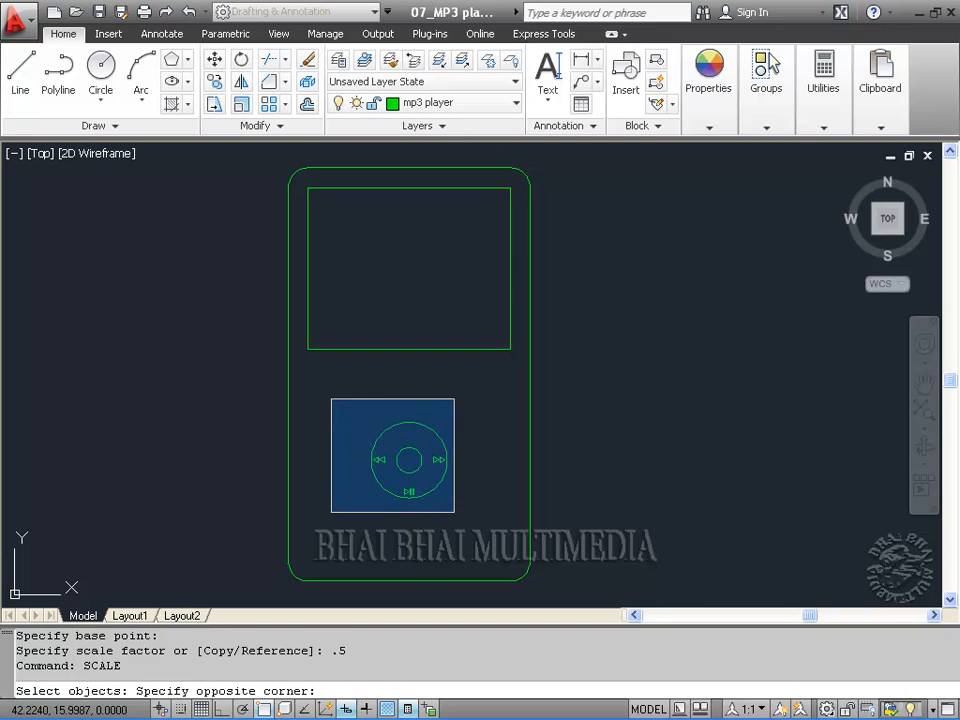
left_click(475, 524)
key("Return")
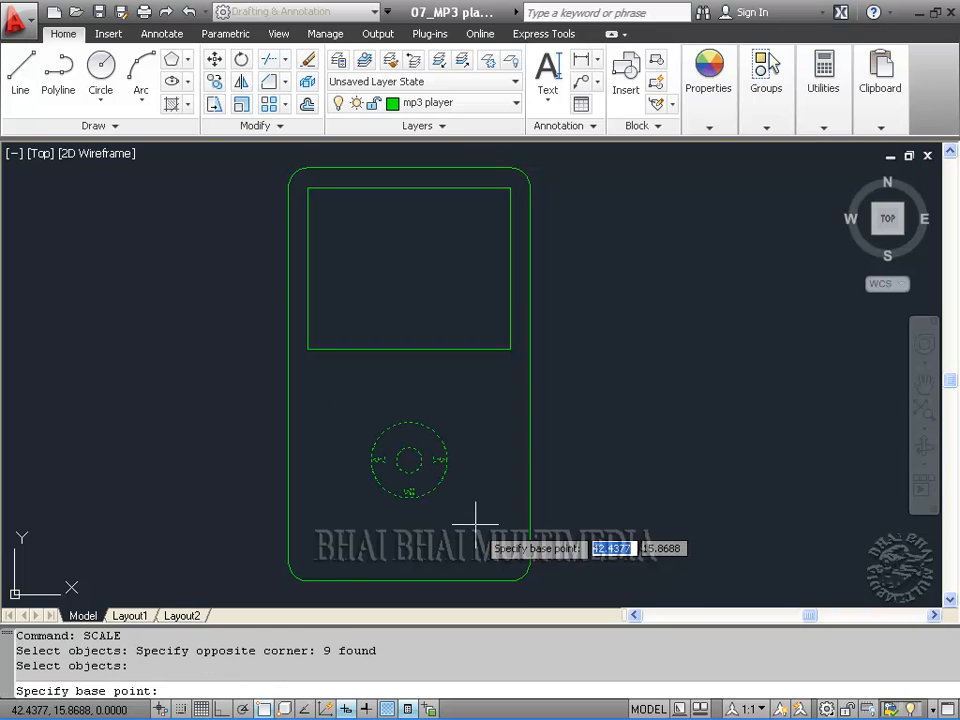
left_click(409, 460)
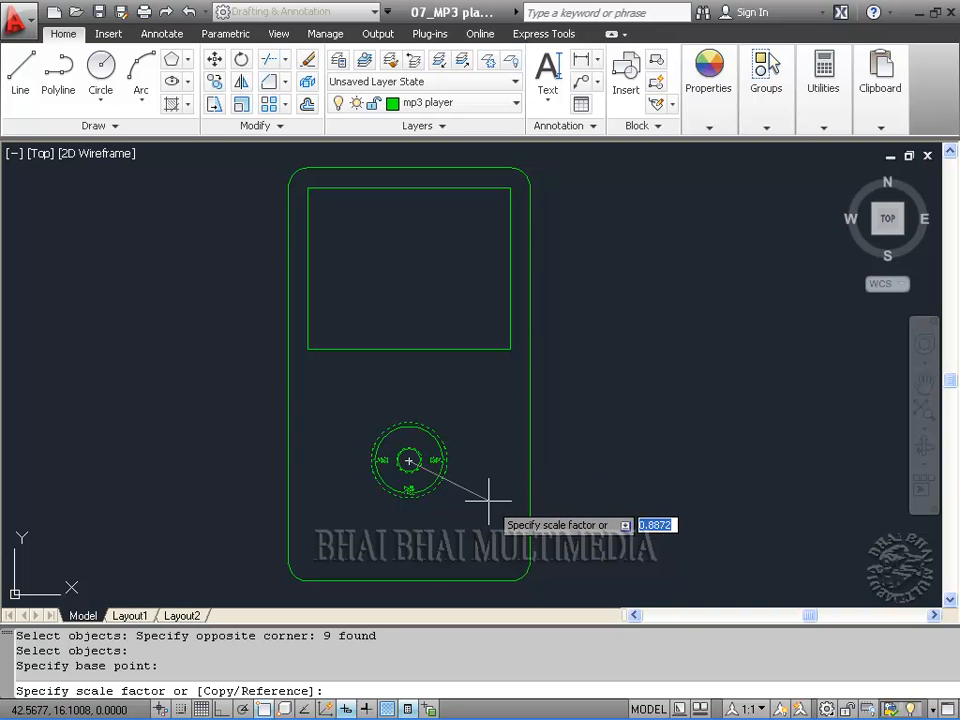
type("1.5")
key("Return")
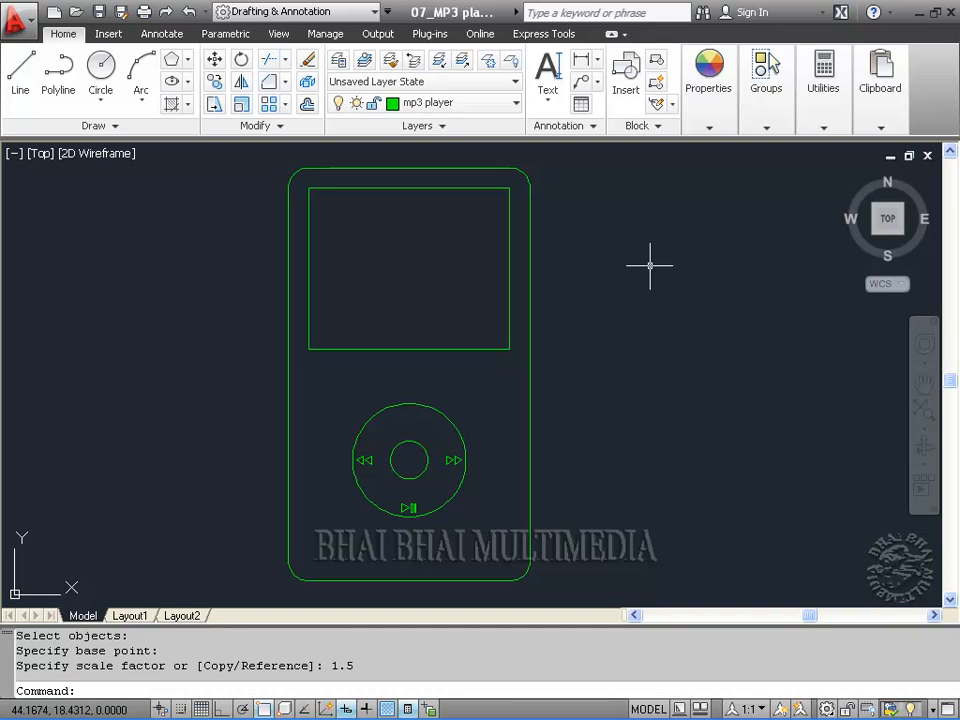
Close the MP3 player drawing without saving and tile the remaining open drawings vertically
left_click(927, 157)
left_click(476, 396)
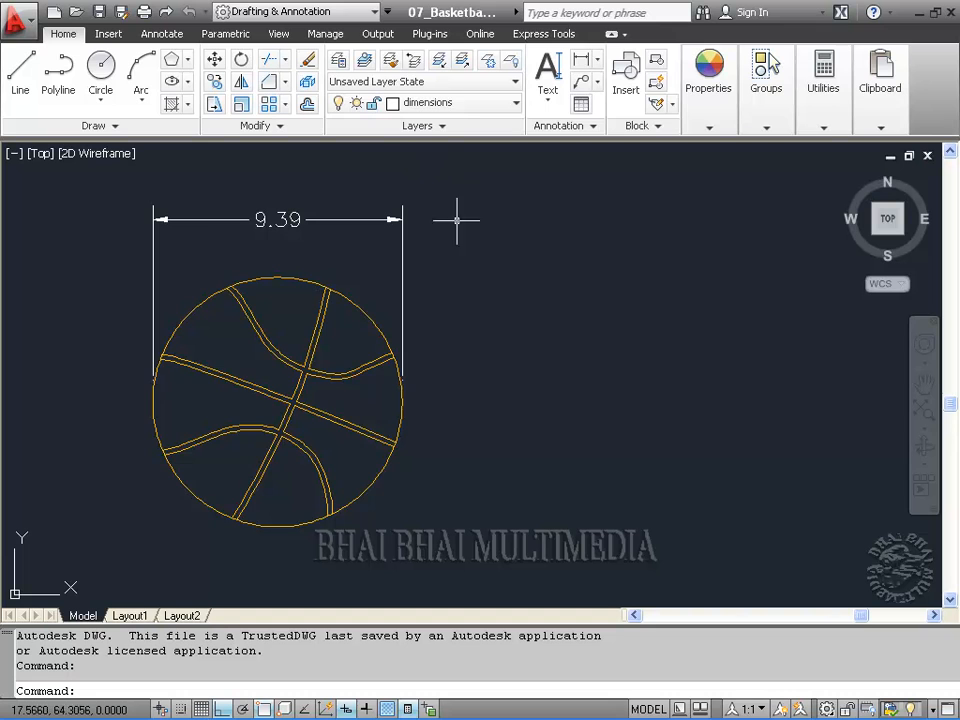
left_click(279, 34)
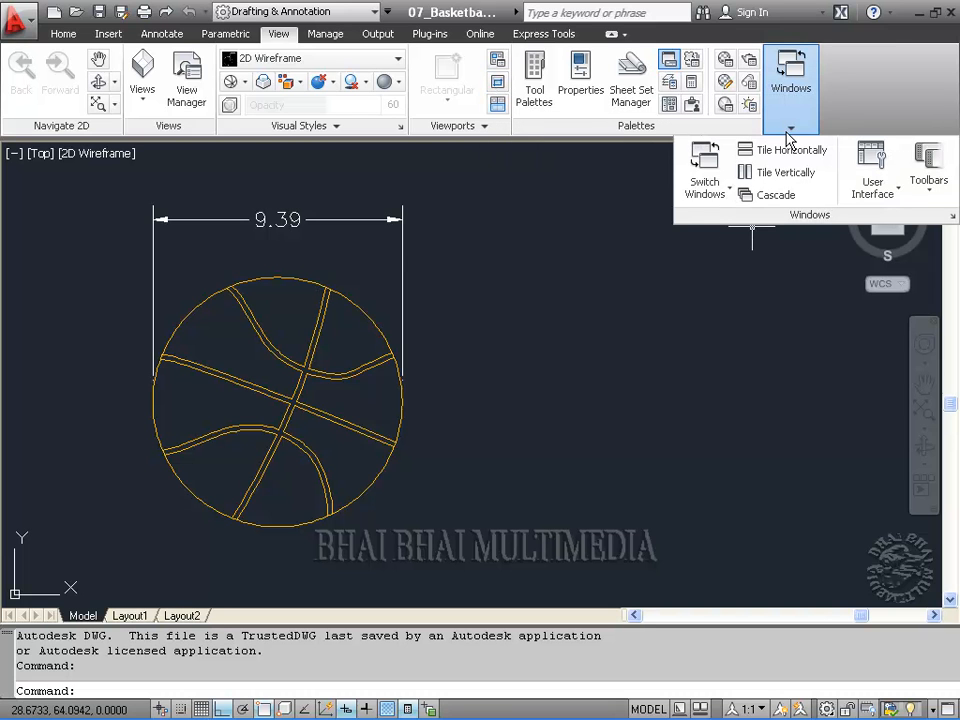
left_click(765, 173)
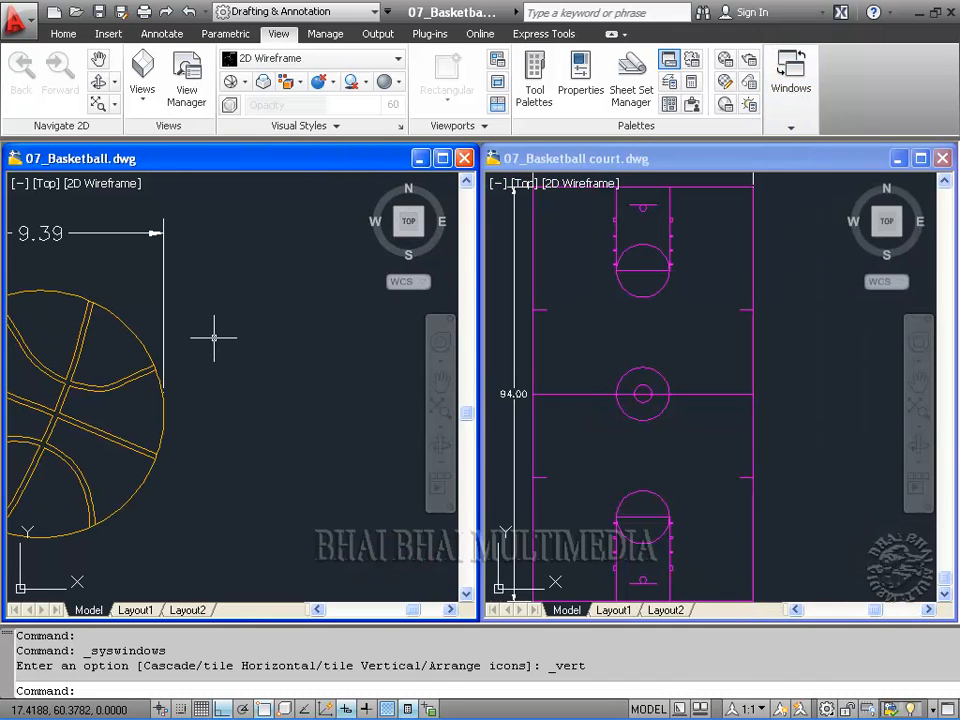
Copy the basketball block from 07_Basketball.dwg into 07_Basketball court.dwg, placing it inside the court's upper-left corner area
middle_click_drag(236, 401, 393, 403)
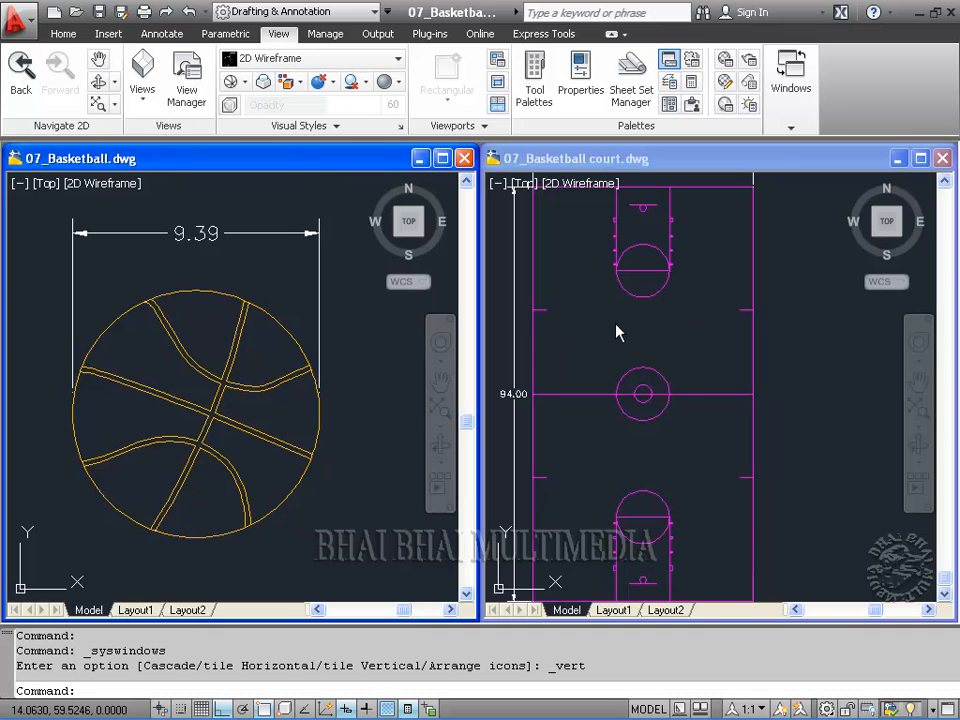
left_click(645, 162)
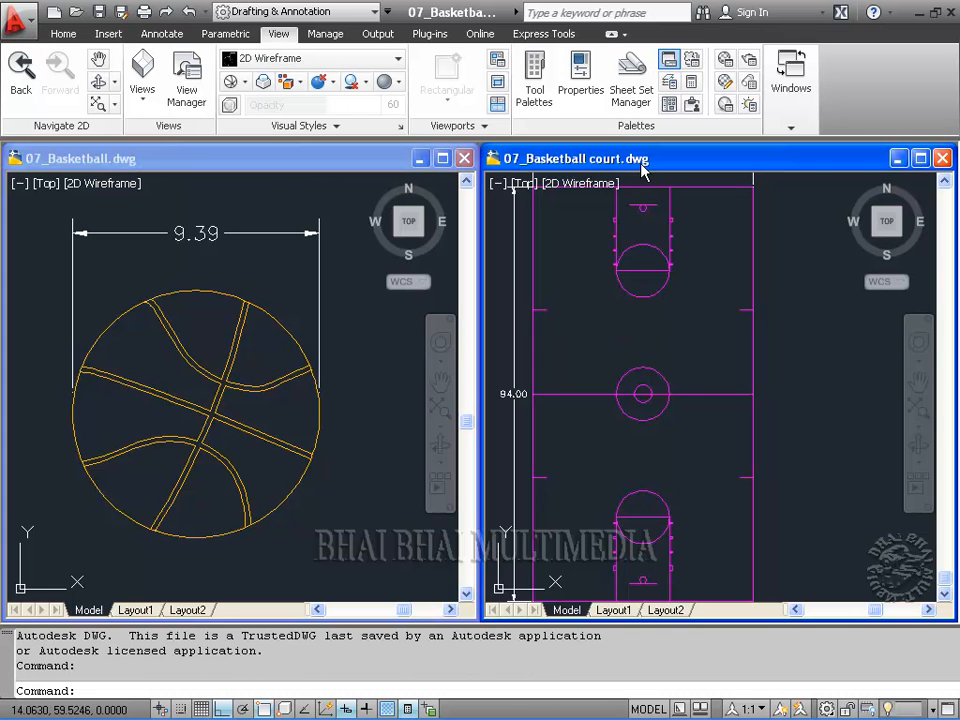
mouse_move(636, 307)
middle_mouse_down()
mouse_move(630, 324)
mouse_move(701, 332)
middle_mouse_up()
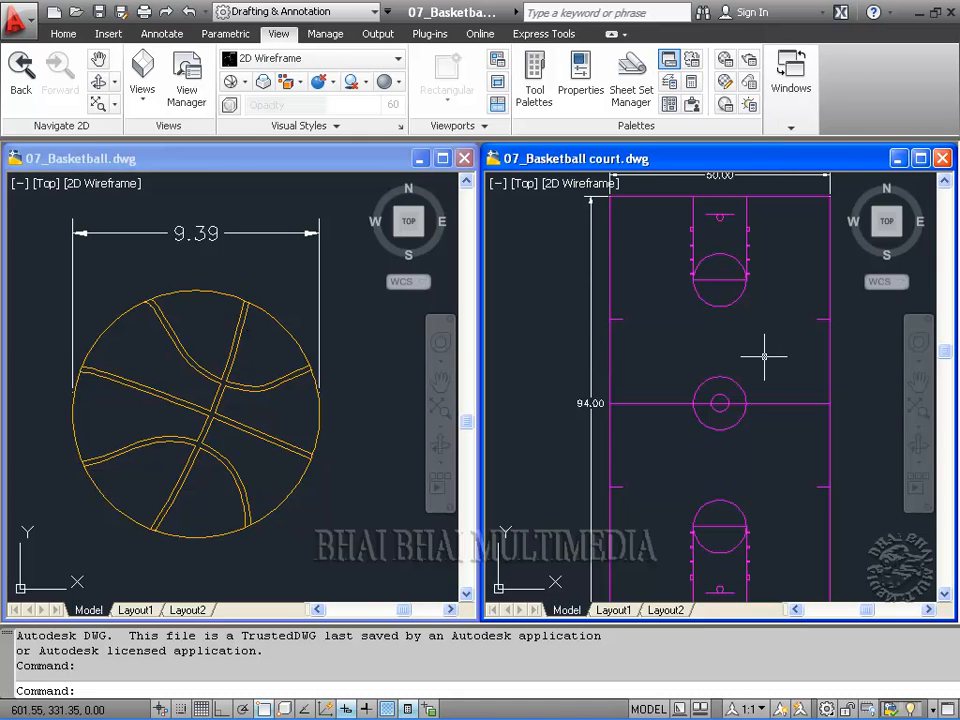
left_click(354, 330)
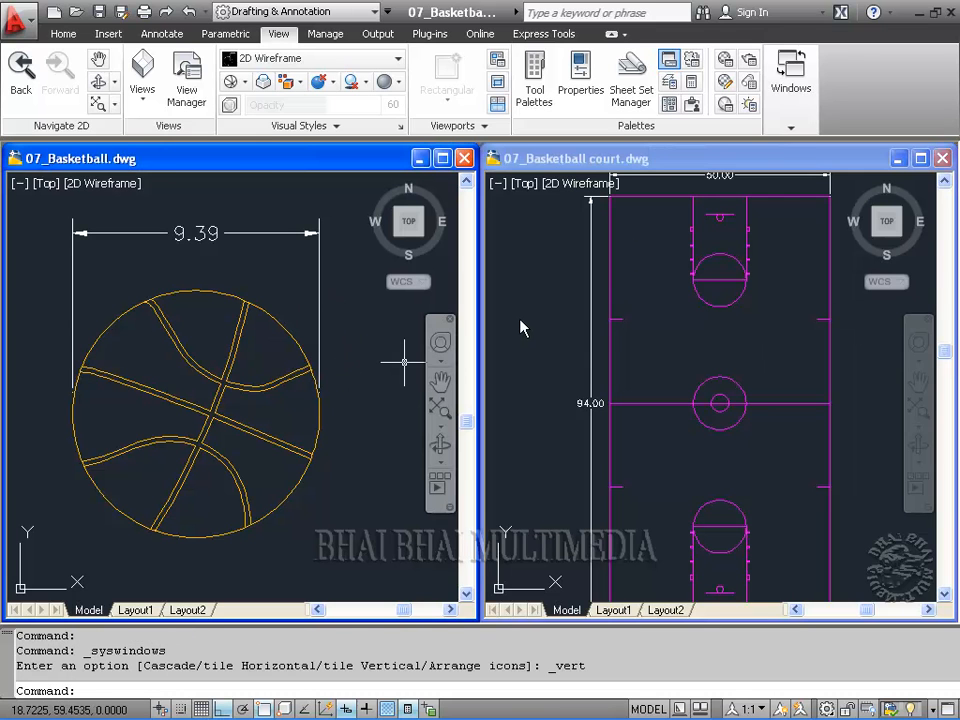
left_click(521, 328)
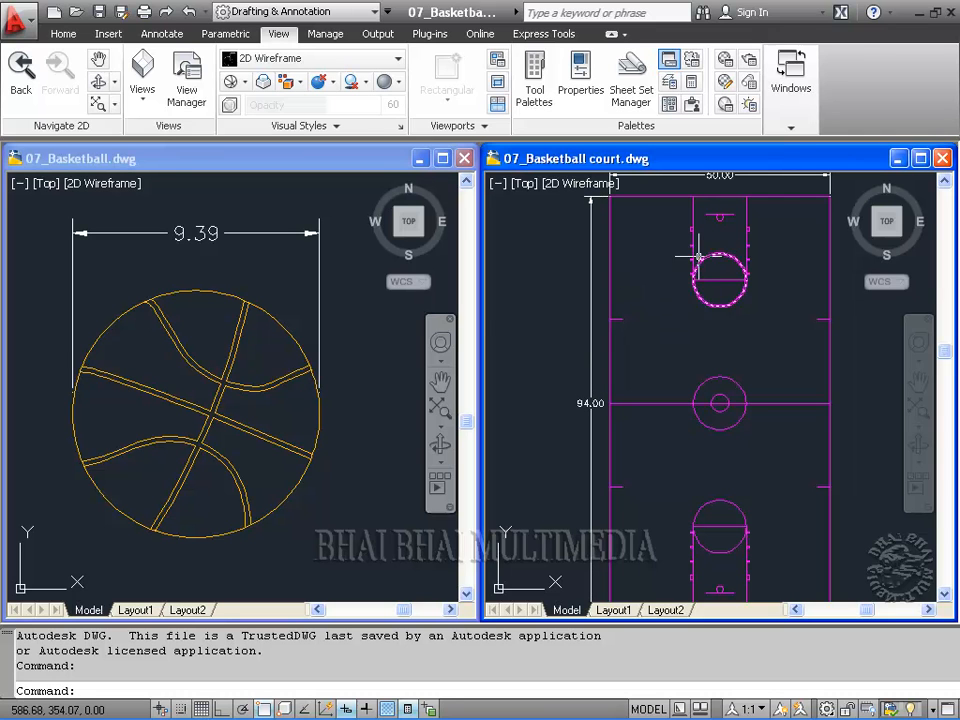
left_click(192, 368)
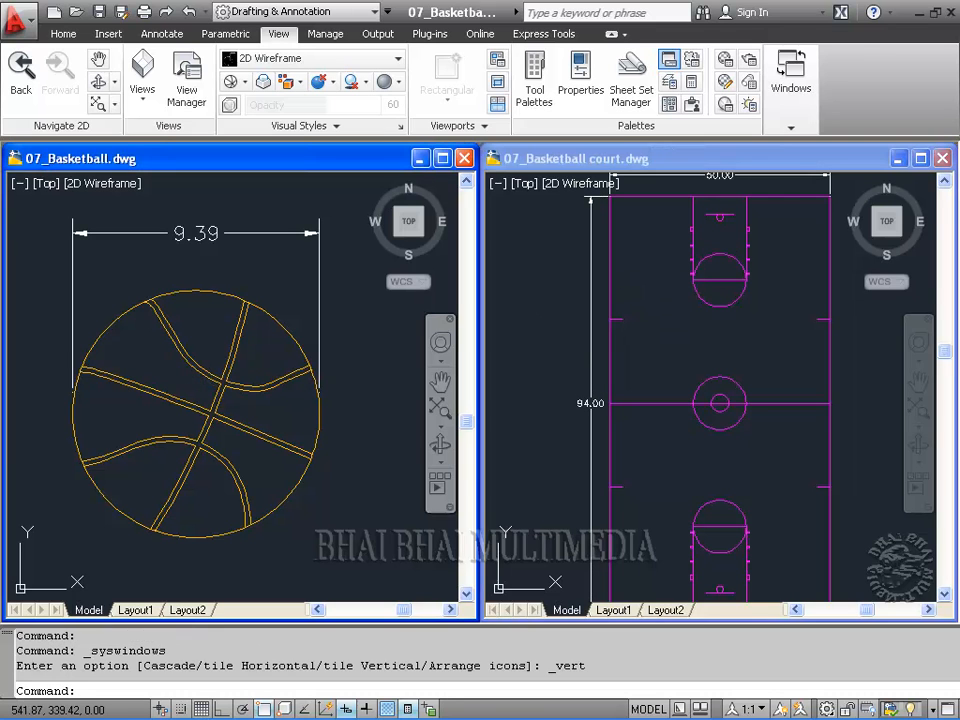
left_click(190, 354)
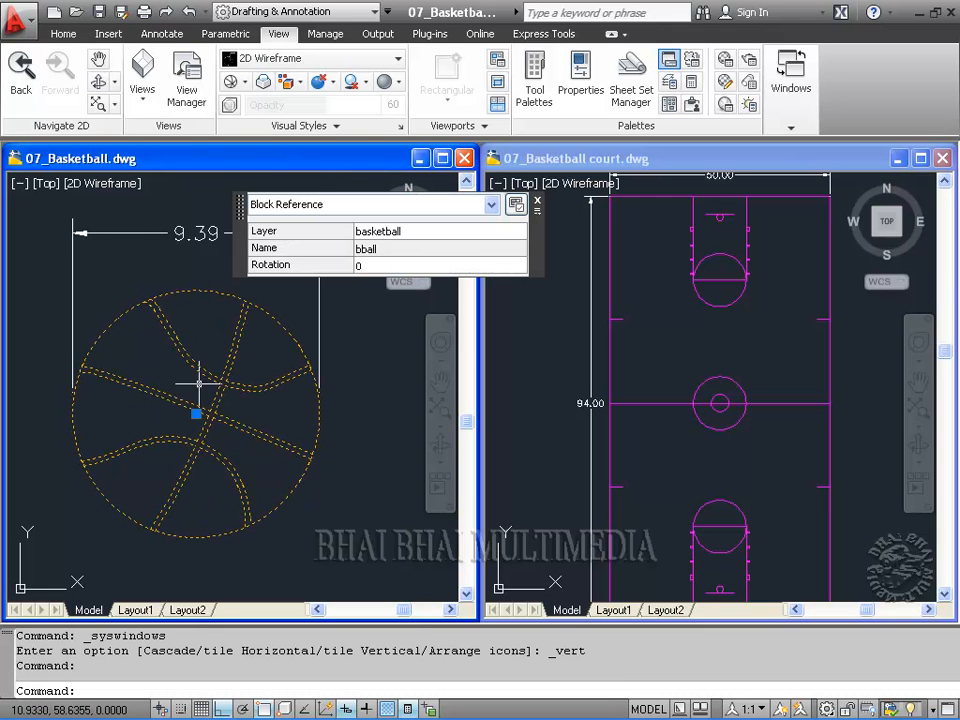
mouse_move(191, 354)
left_mouse_down()
mouse_move(396, 343)
mouse_move(493, 326)
mouse_move(598, 296)
mouse_move(628, 279)
mouse_move(640, 237)
mouse_move(648, 242)
left_mouse_up()
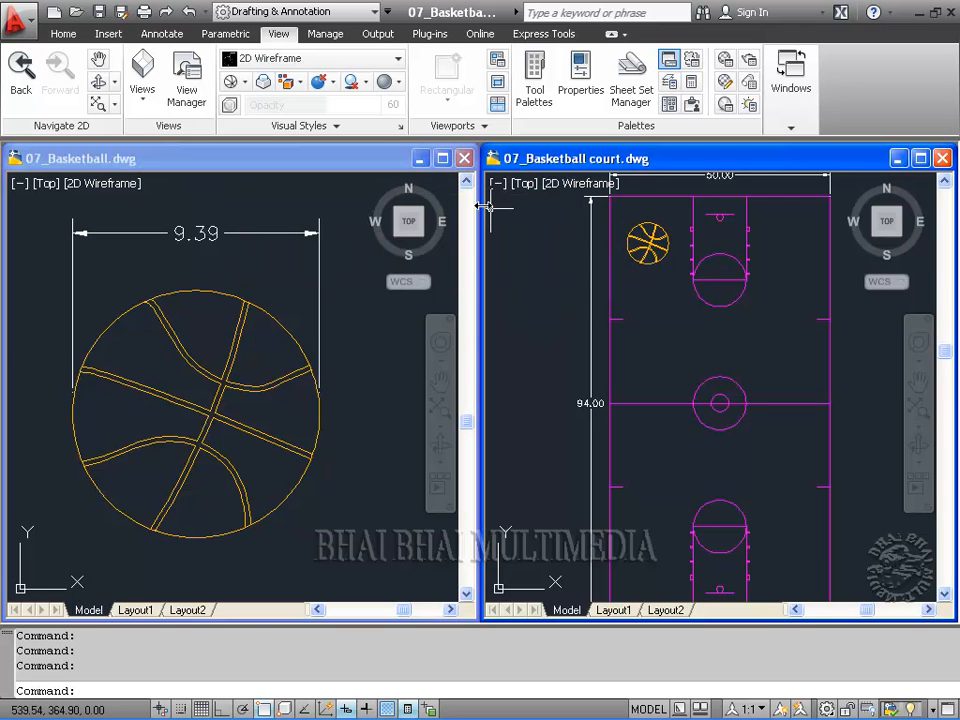
Close 07_Basketball.dwg without saving and maximize the basketball court drawing
left_click(464, 159)
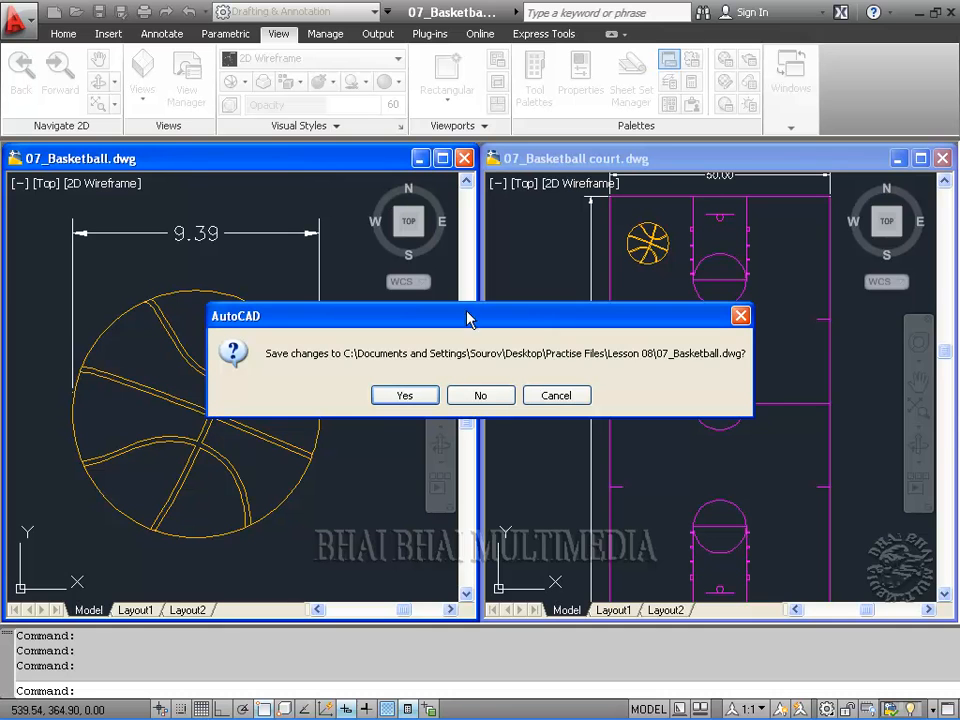
left_click(485, 395)
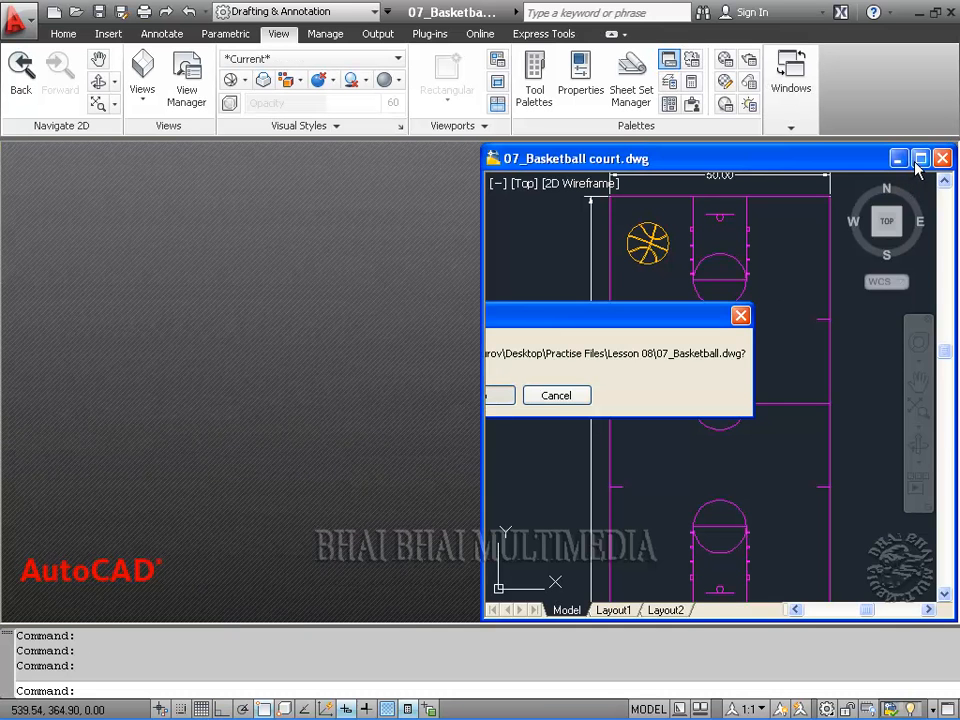
left_click(919, 160)
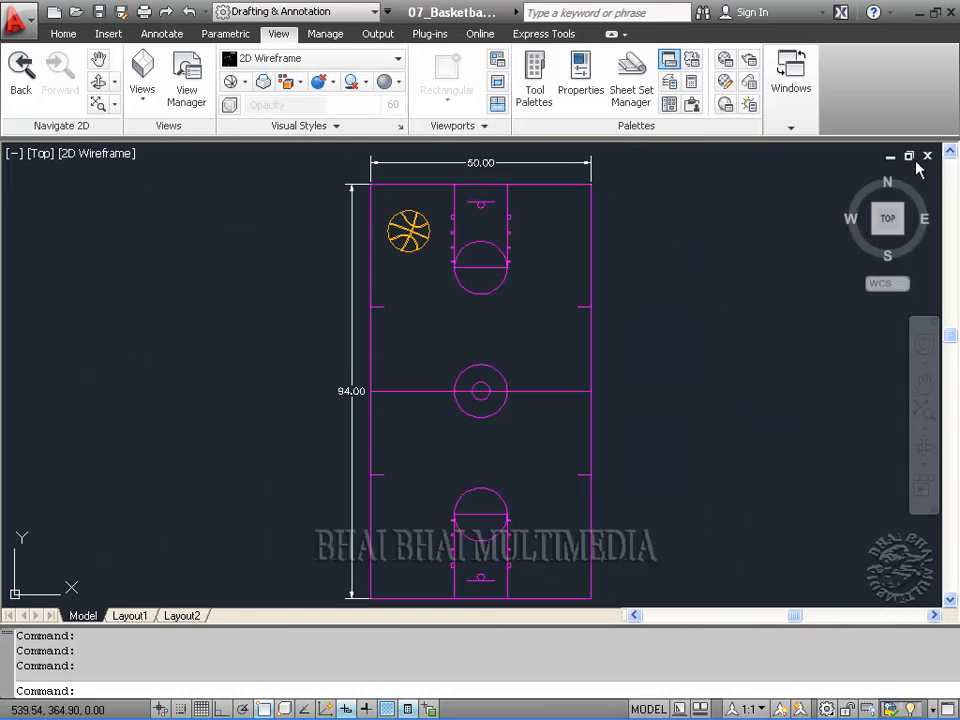
Undo the last scaling of the basketball
scroll(396, 285, "up", 5)
middle_click_drag(439, 235, 429, 460)
middle_click_drag(467, 285, 442, 395)
scroll(443, 395, "up", 2)
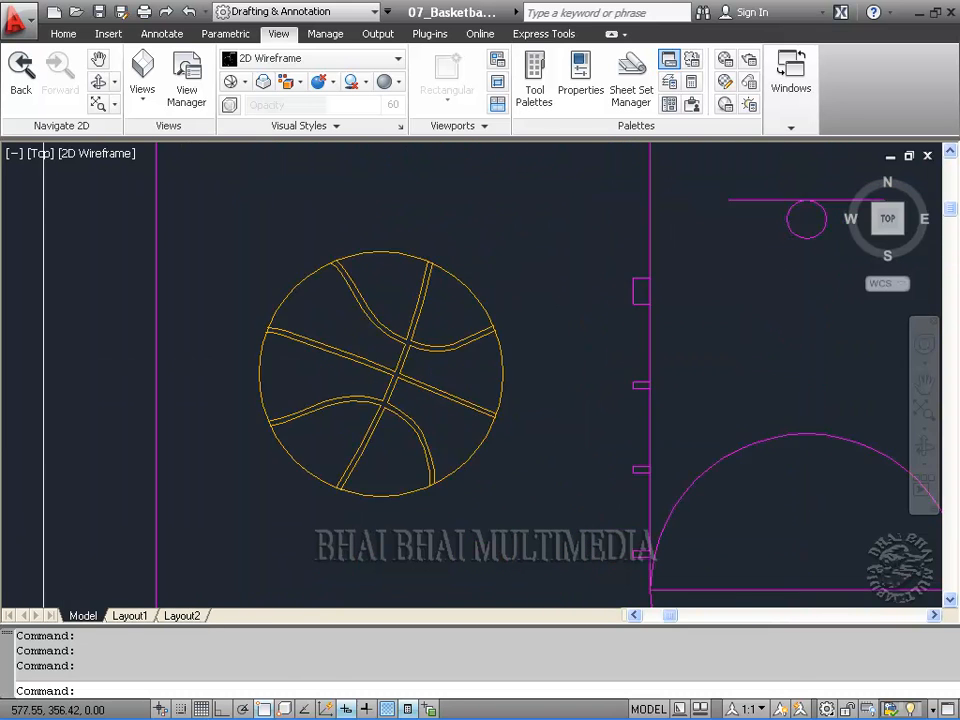
key("ctrl+z")
scroll(531, 413, "down", 2)
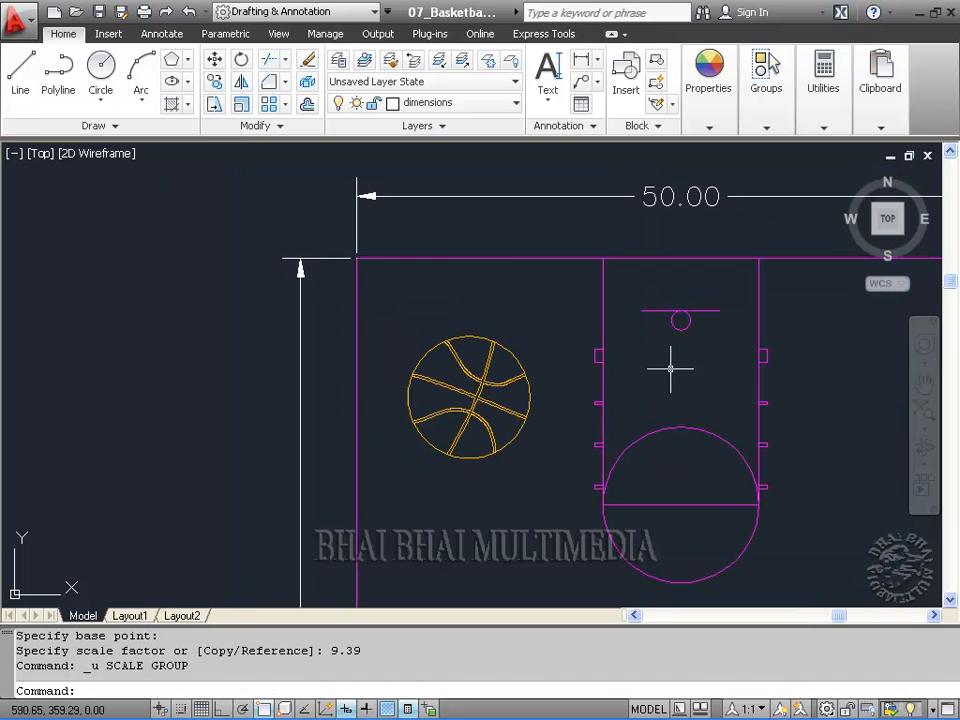
middle_click_drag(670, 369, 540, 349)
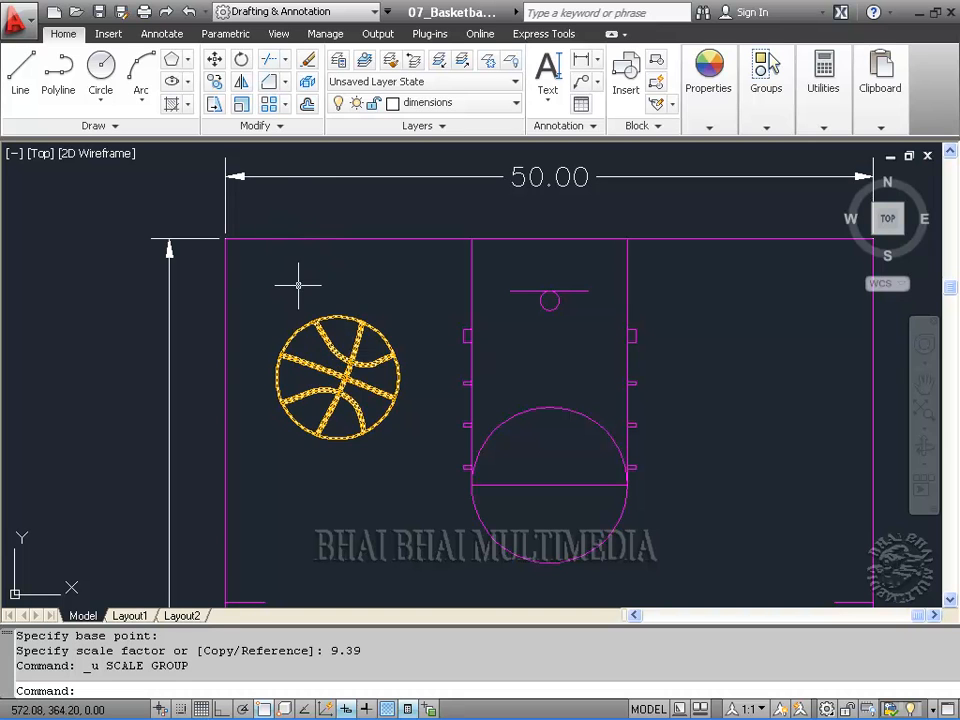
Scale the basketball by a factor of 1/12, using the intersection of its seam lines near the centre as base point
left_click(241, 107)
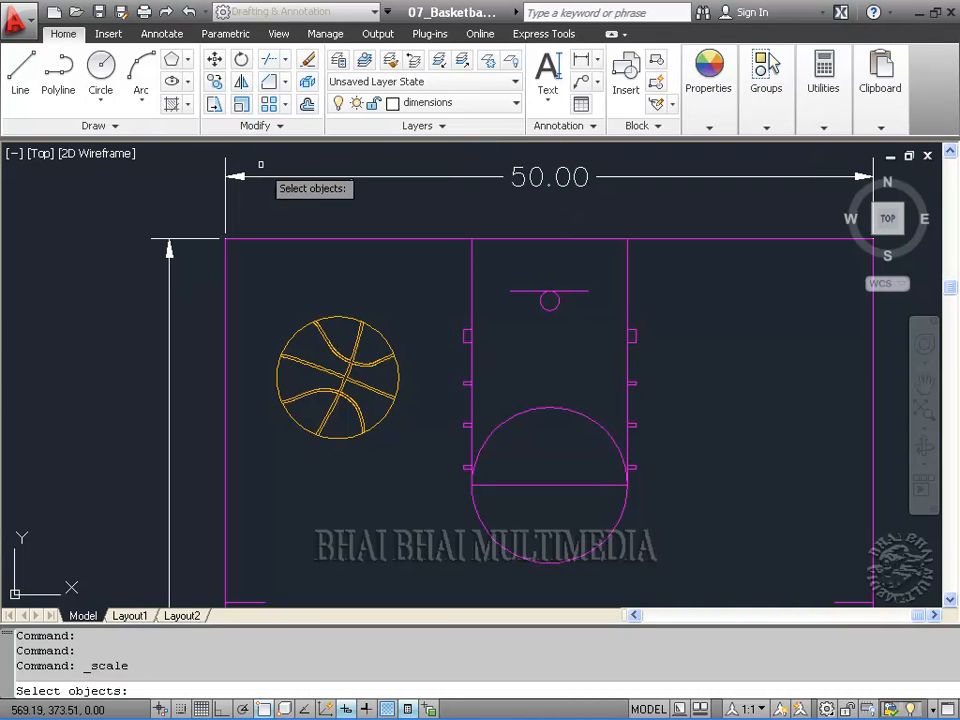
left_click(319, 325)
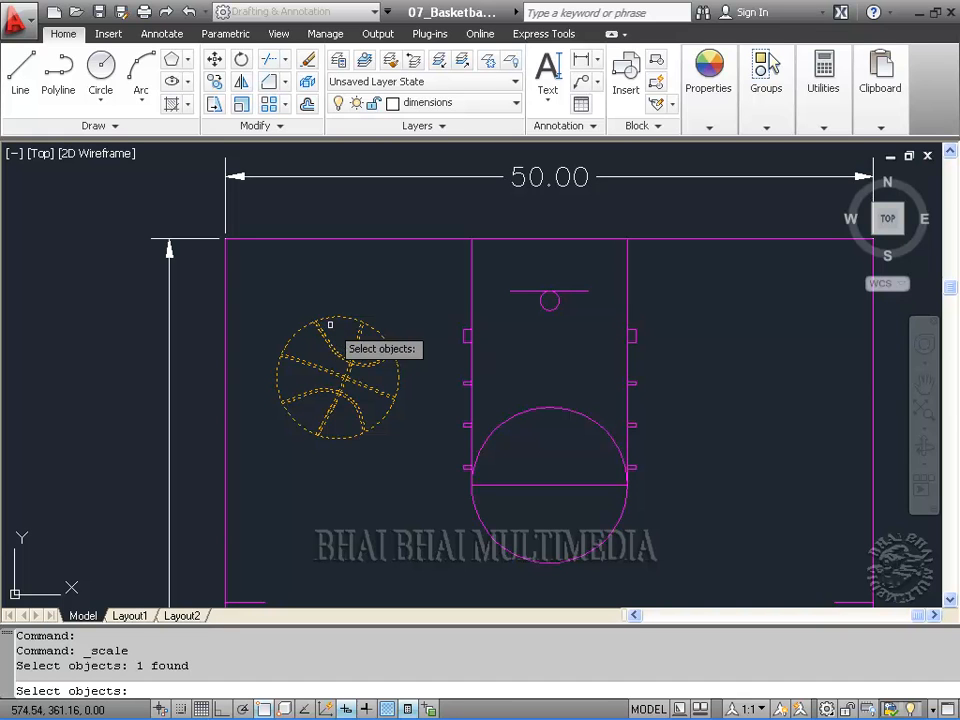
key("Return")
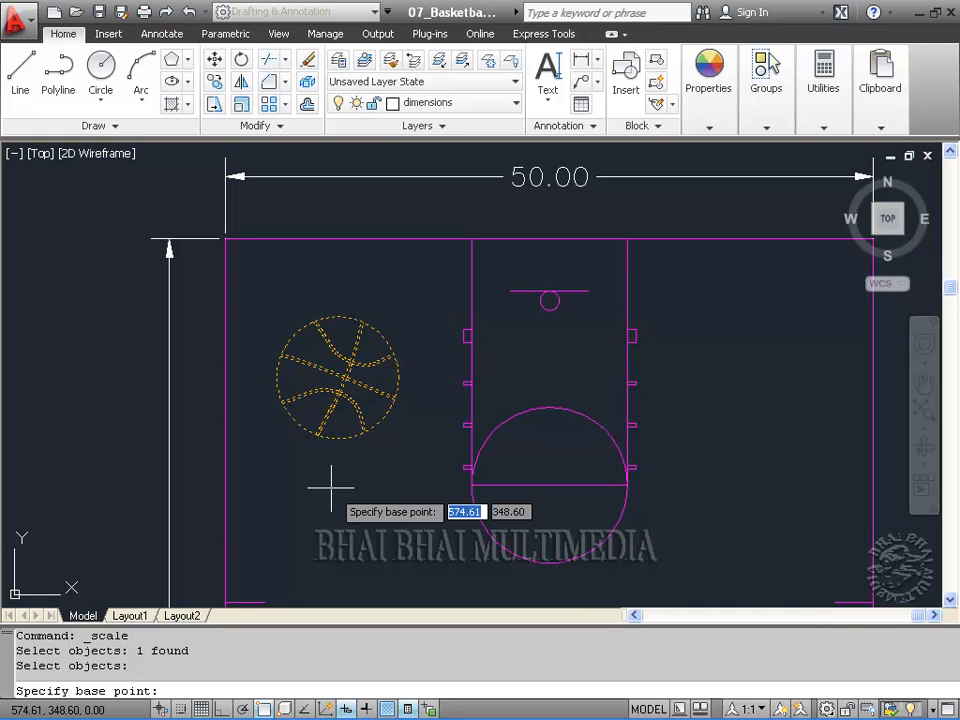
left_click(345, 378)
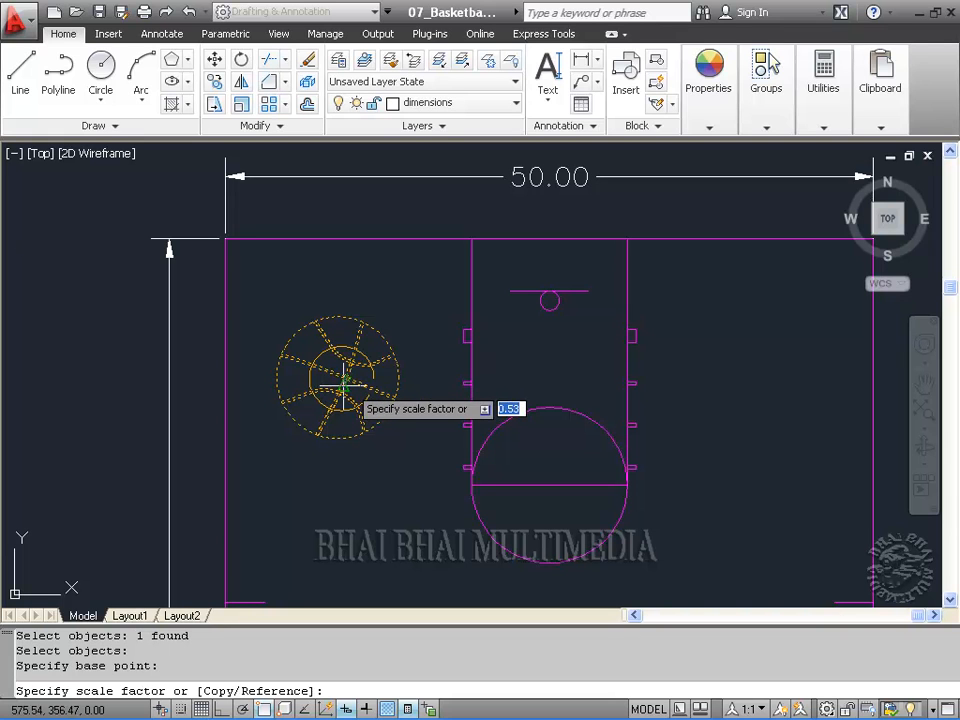
left_click(345, 377)
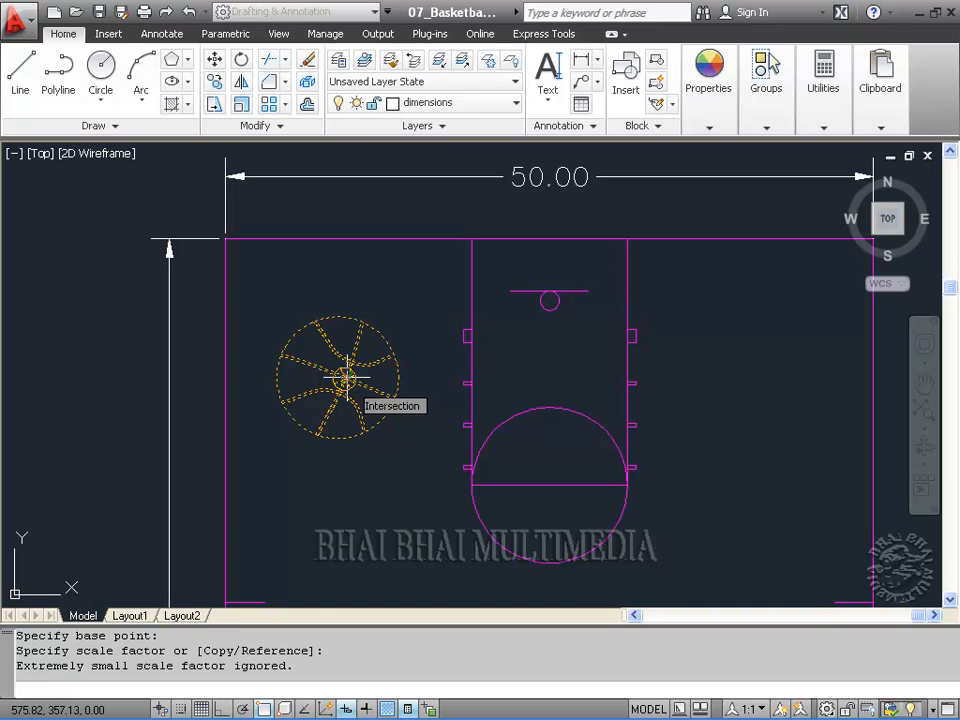
type("1/12")
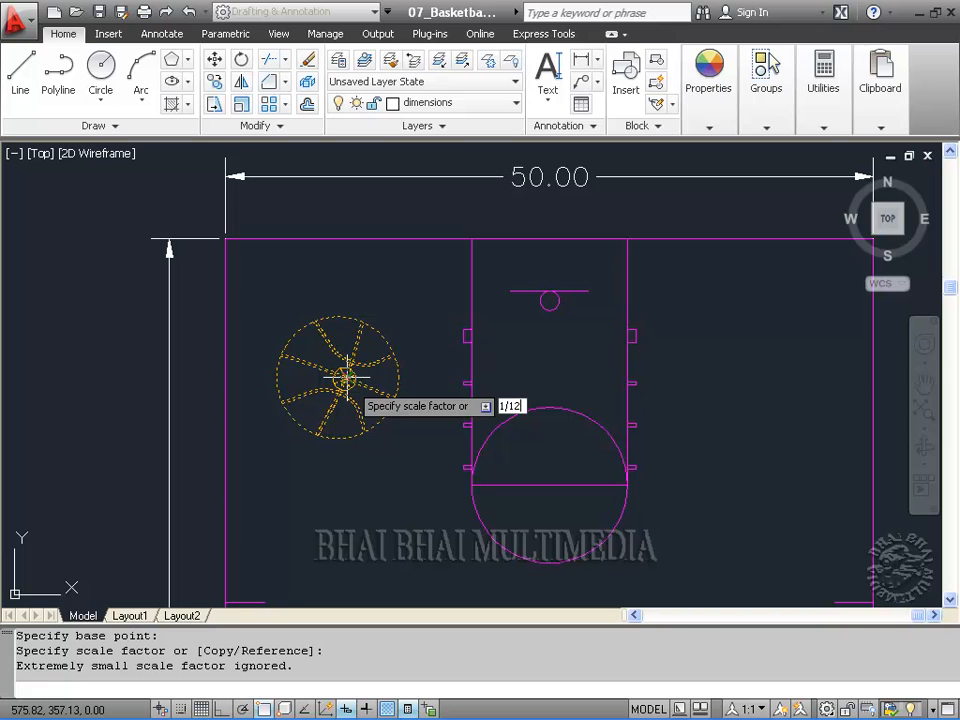
key("Return")
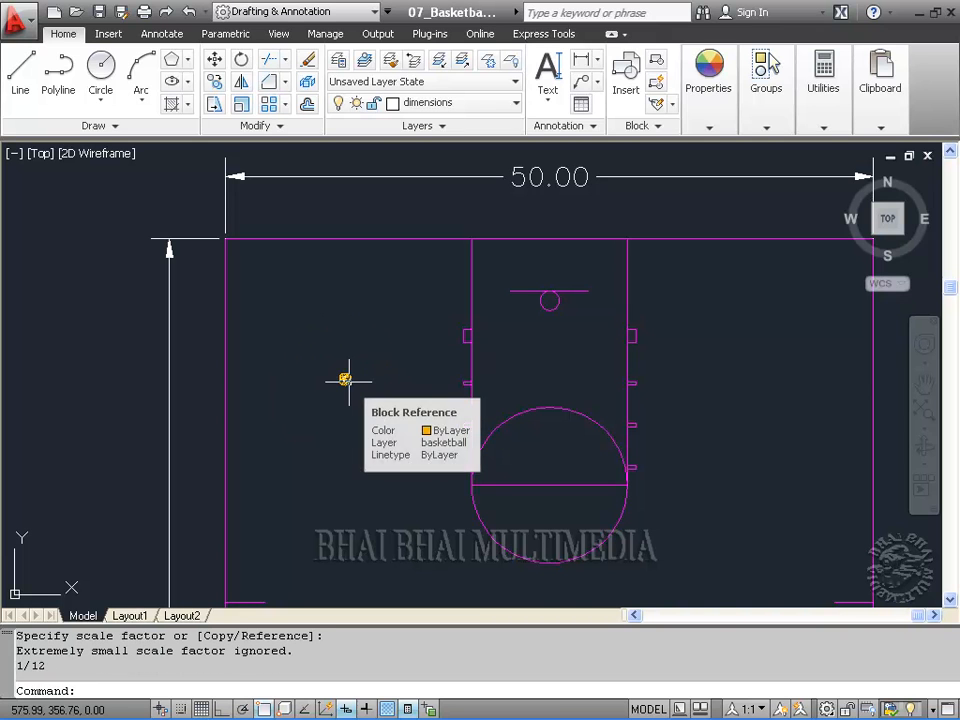
Move the reduced basketball into the hoop circle at the upper end of the court
scroll(348, 380, "up", 5)
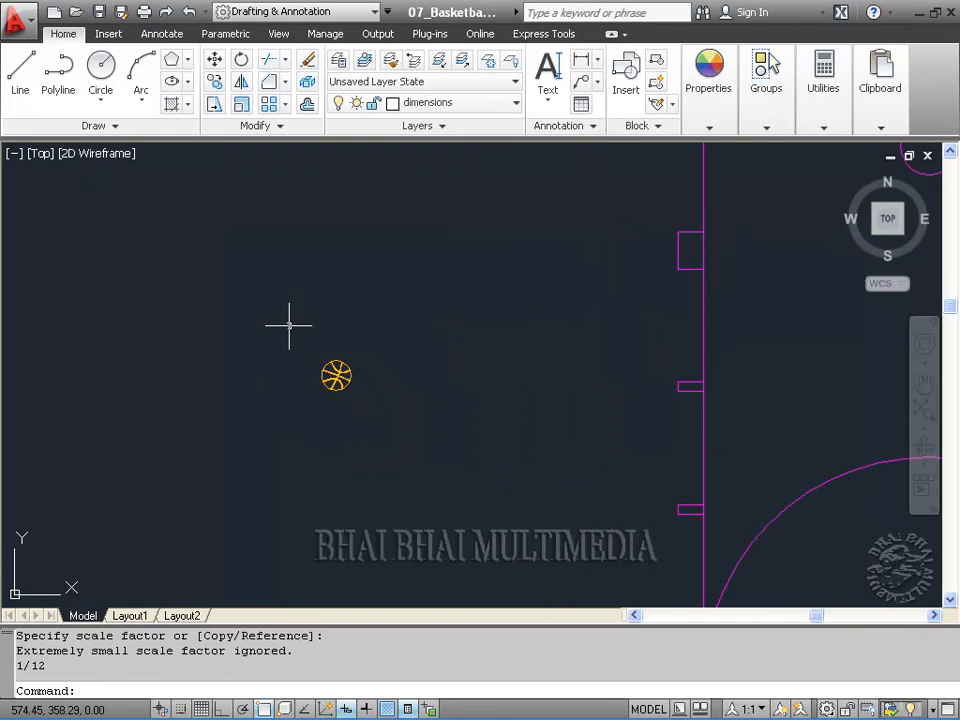
scroll(422, 392, "down", 4)
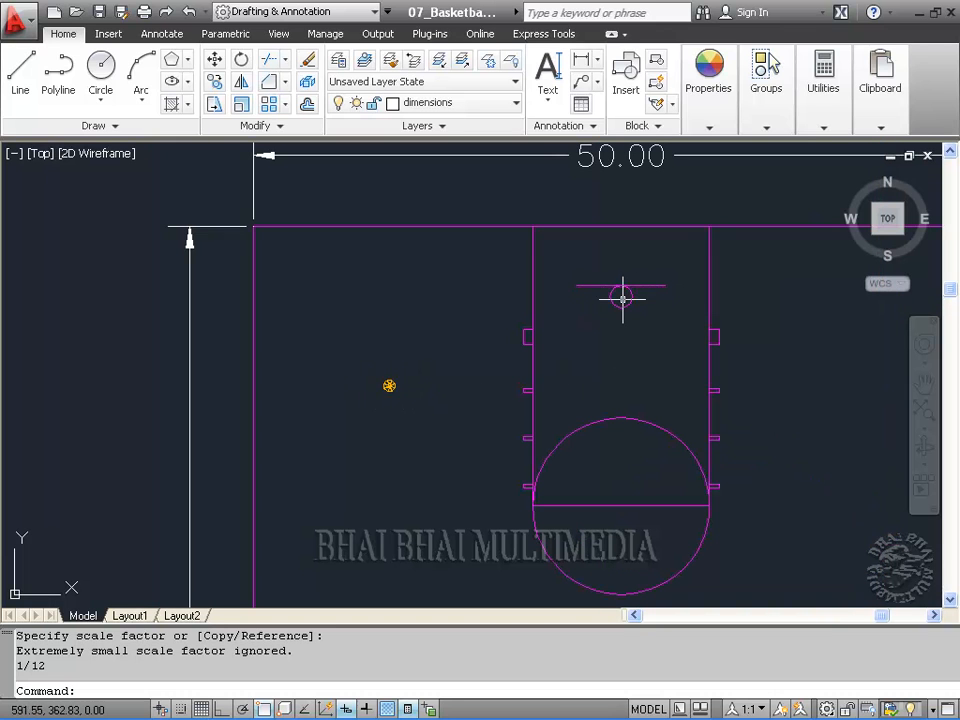
scroll(593, 360, "up", 2)
left_click(180, 167)
left_click(215, 61)
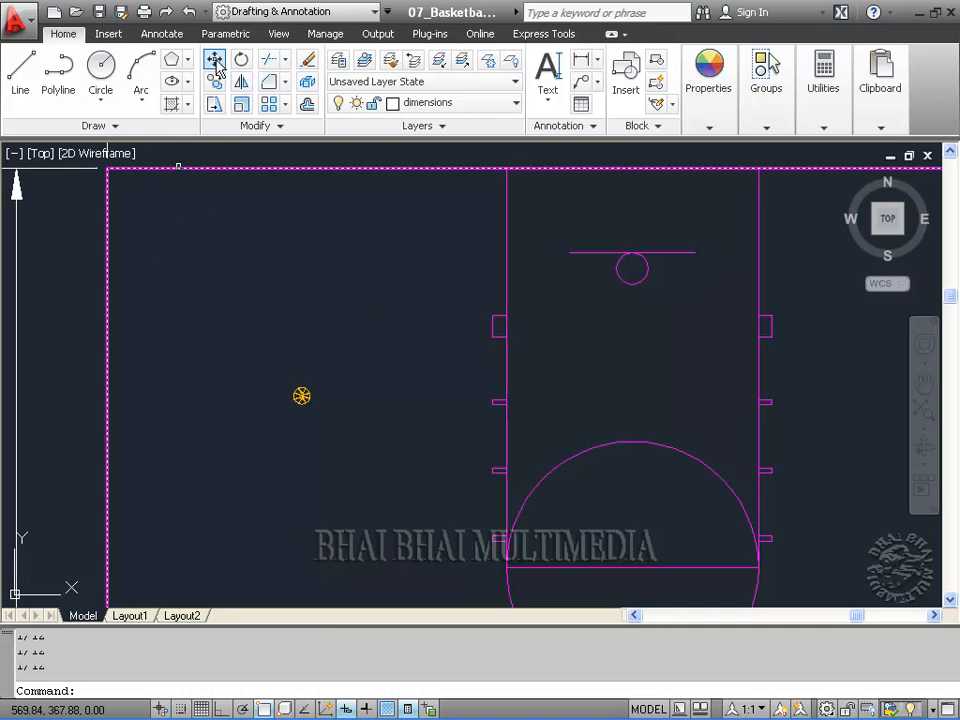
left_click(302, 397)
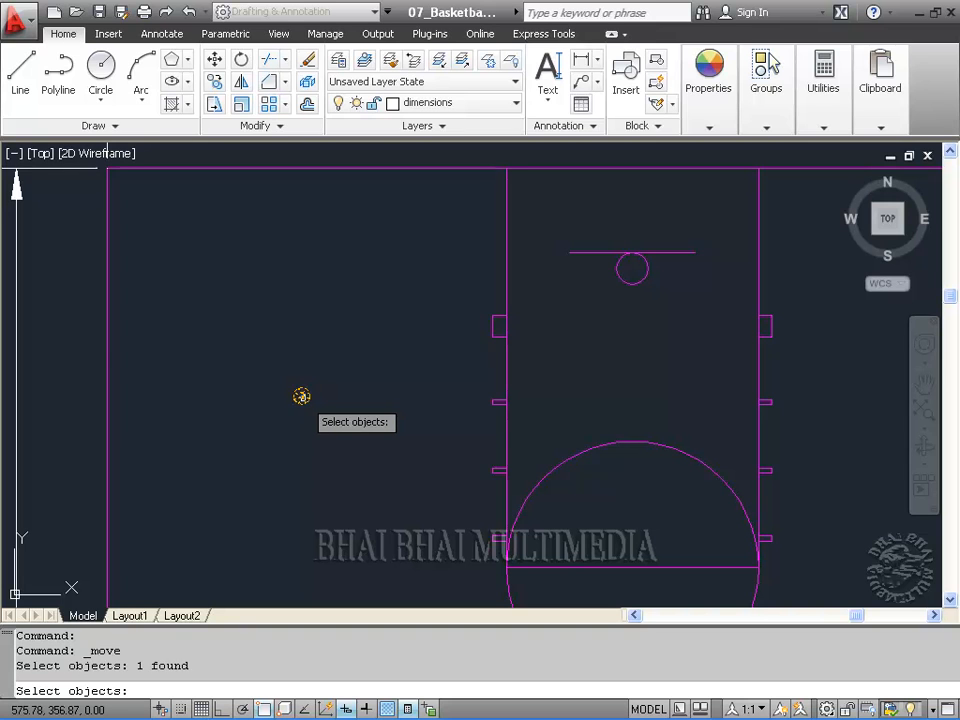
key("Return")
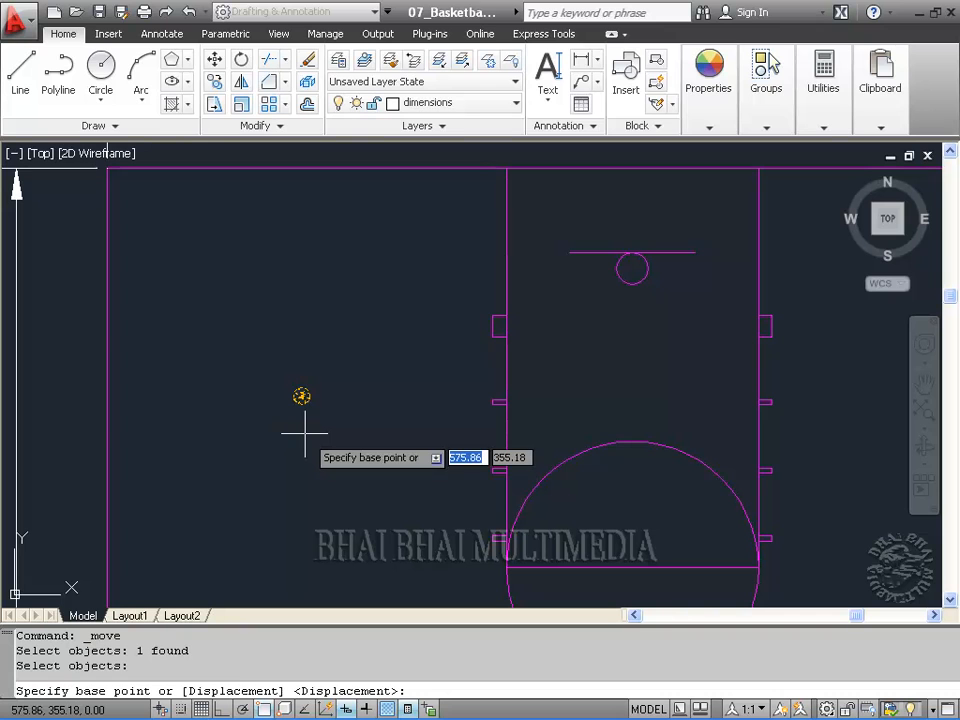
left_click(305, 434)
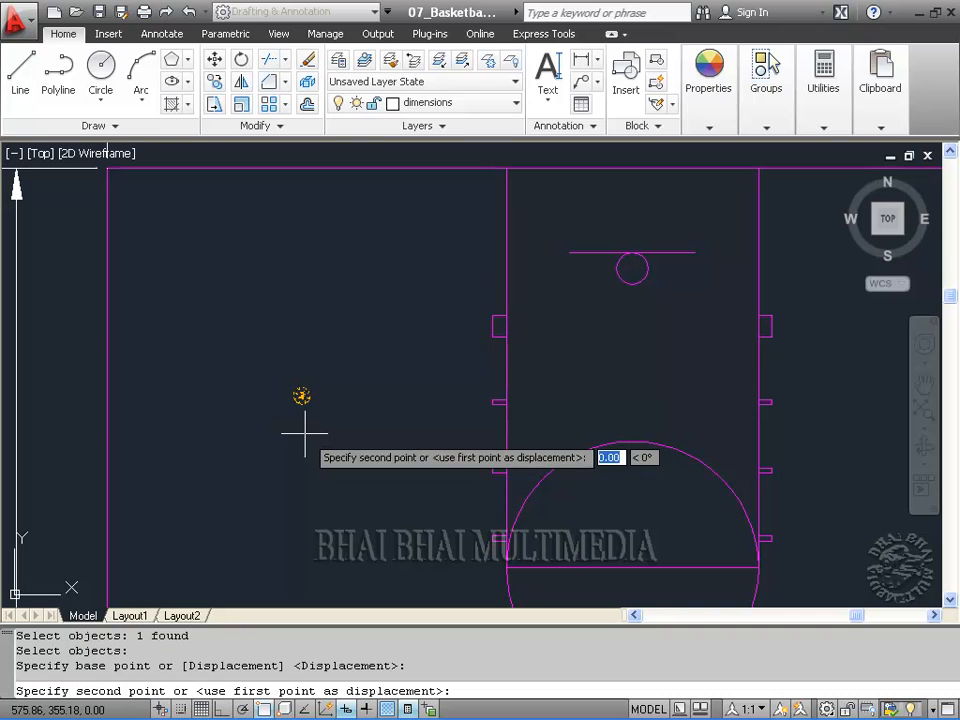
left_click(636, 312)
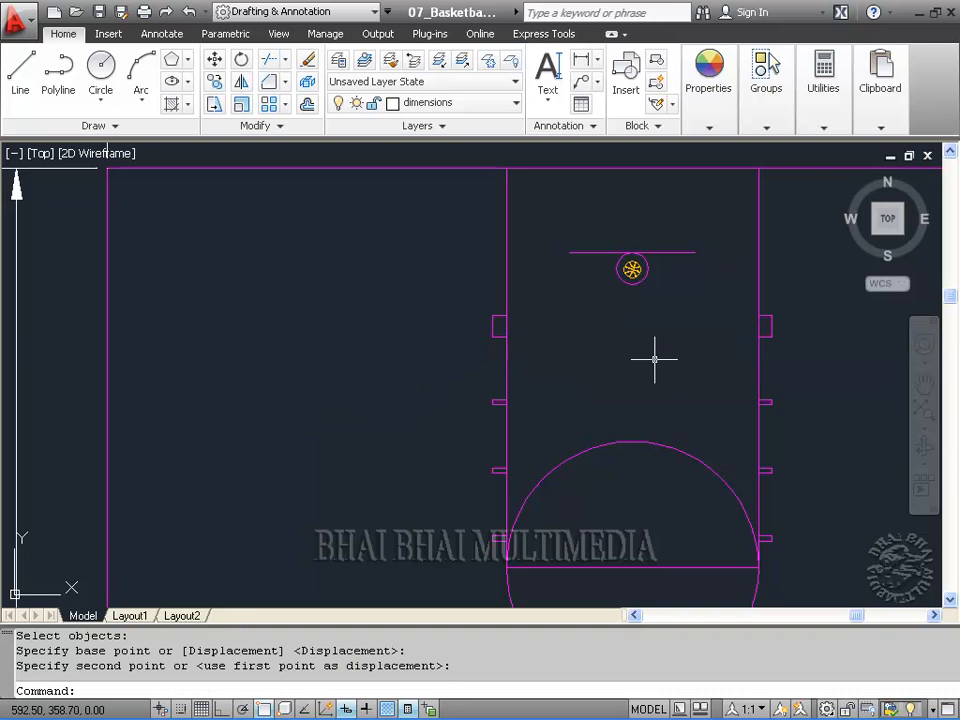
scroll(654, 358, "down", 6)
mouse_move(733, 387)
middle_mouse_down()
mouse_move(514, 296)
mouse_move(493, 272)
middle_mouse_up()
scroll(489, 273, "down", 2)
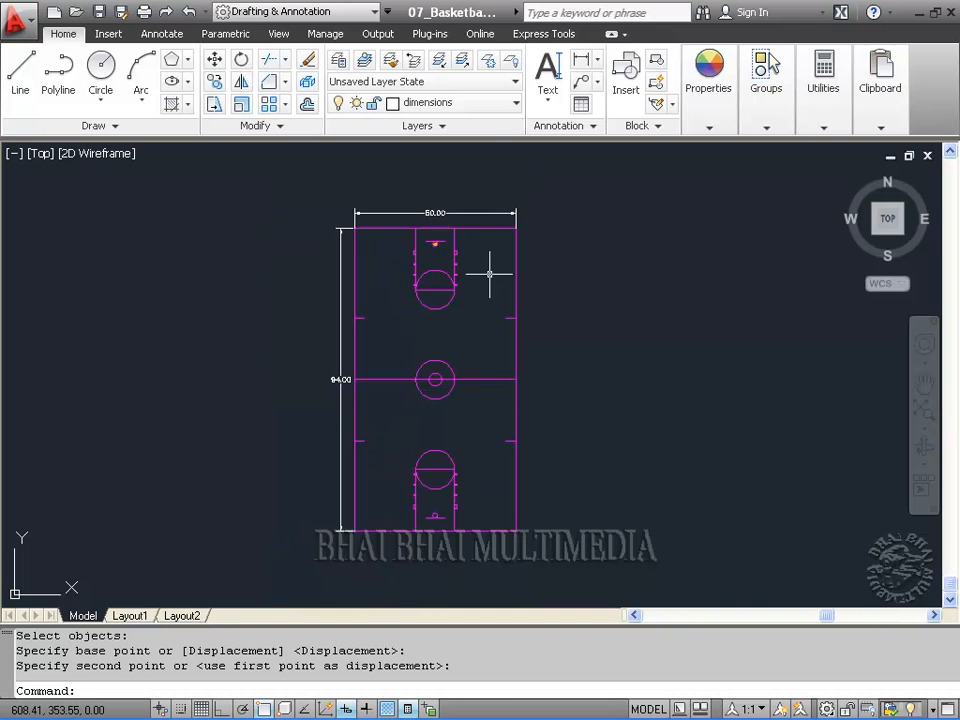
scroll(490, 268, "up", 2)
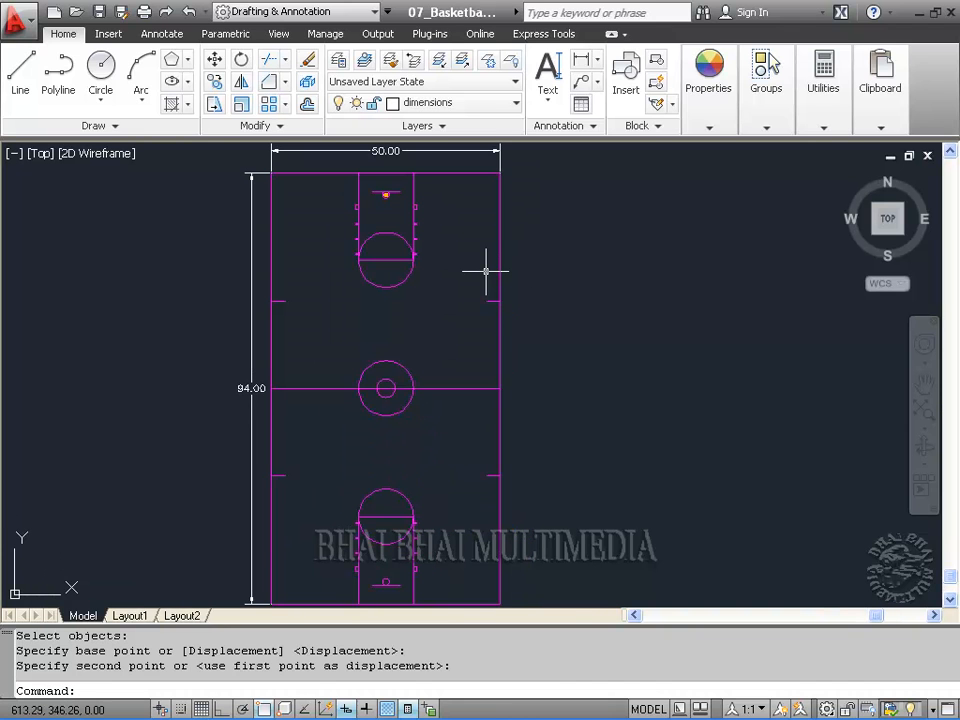